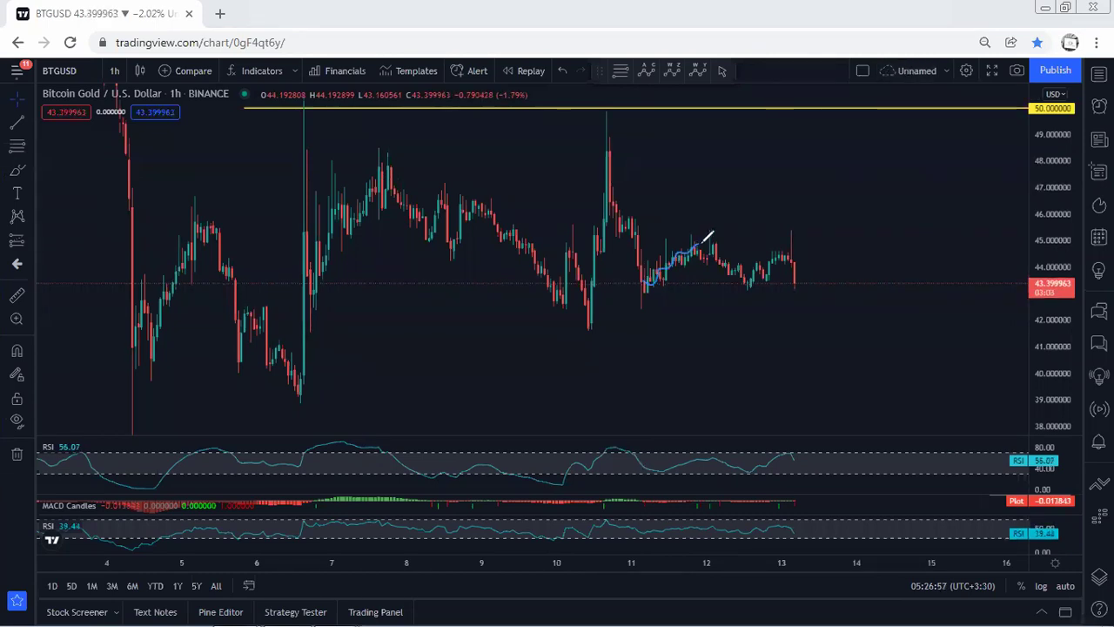
# Step: Trace the hourly price swing from 11 to 13 December with a freehand stroke and clear it
pyautogui.moveTo(707, 244); pyautogui.dragTo(786, 276)
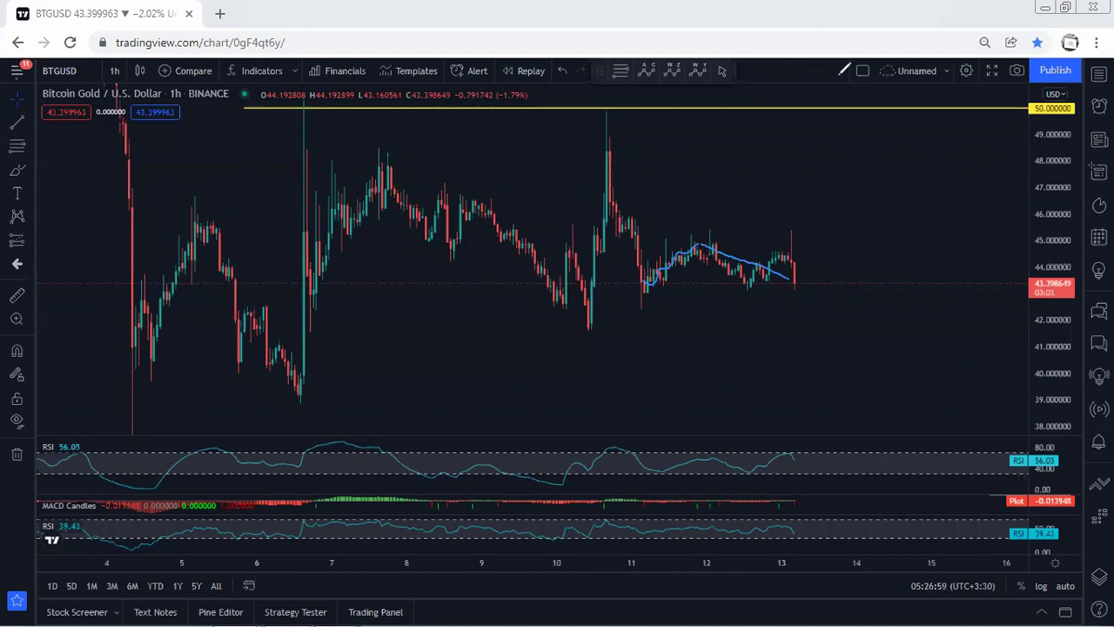
pyautogui.press('Escape')
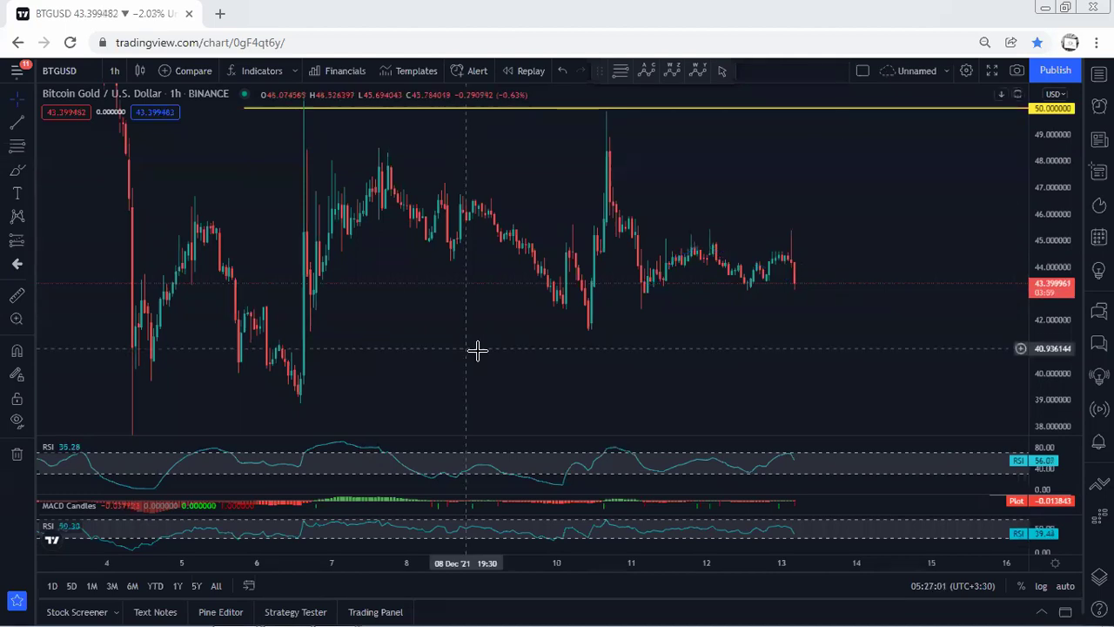
# Step: Sketch a rising trend line from about 40 to 46 and a V-shaped dip to about 36 with a rebound, then clear both
pyautogui.moveTo(494, 350); pyautogui.dragTo(577, 352)
pyautogui.doubleClick(1040, 197)
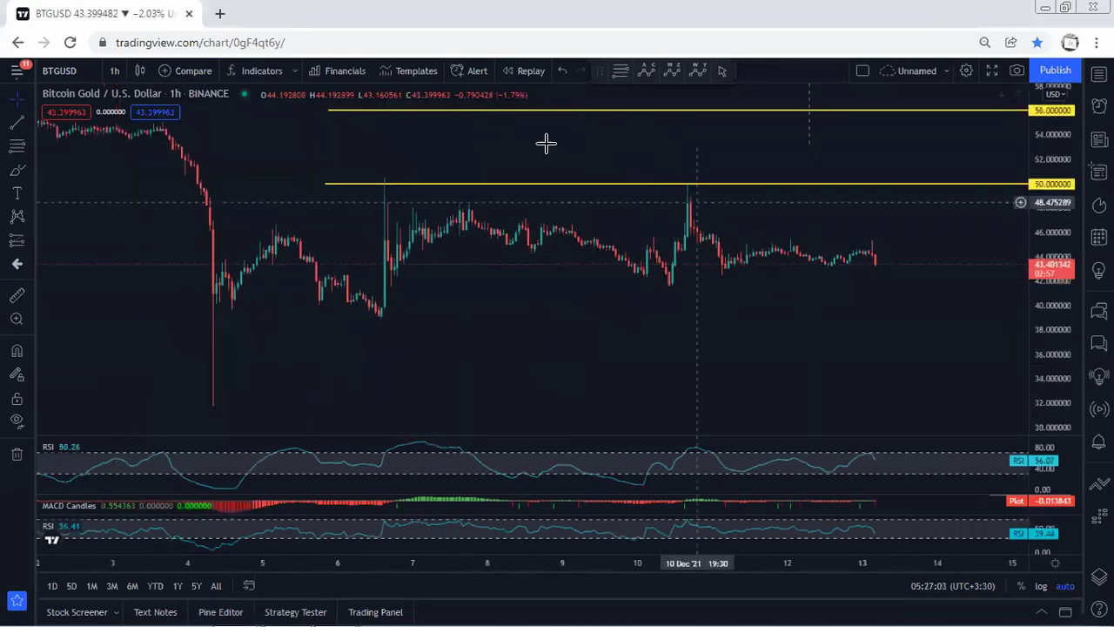
pyautogui.click(17, 170)
pyautogui.moveTo(231, 306)
pyautogui.mouseDown()
pyautogui.moveTo(806, 229)
pyautogui.moveTo(905, 337)
pyautogui.moveTo(950, 223)
pyautogui.mouseUp()
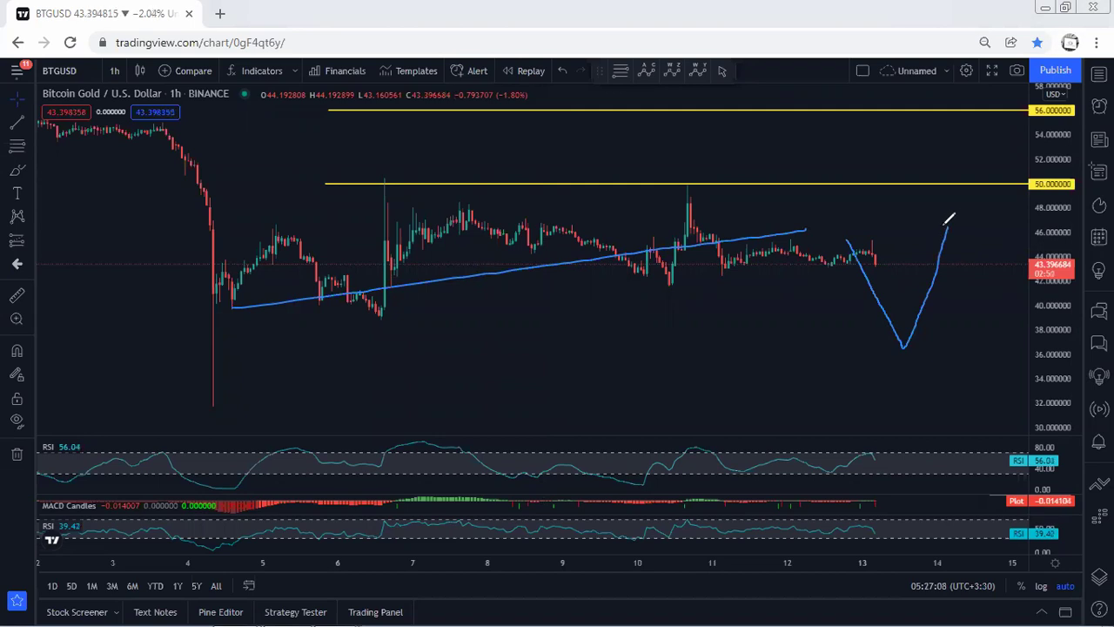
pyautogui.press('Delete')
# Step: Sketch the declines after both spikes to 50 and projected rises toward 50 and about 54, then clear the sketches
pyautogui.moveTo(696, 215); pyautogui.dragTo(833, 262)
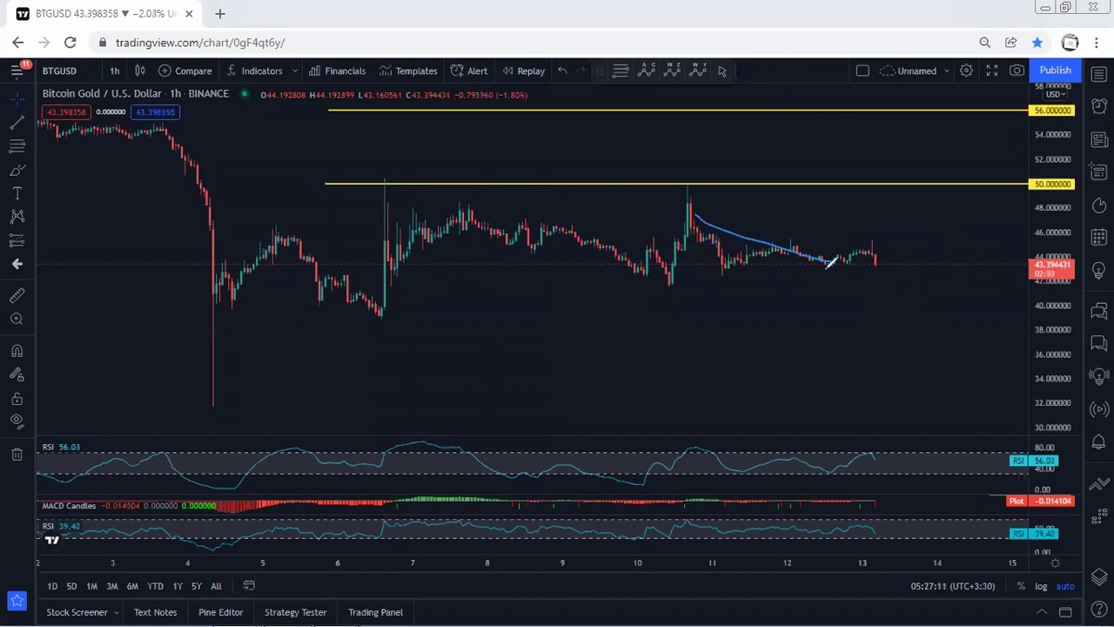
pyautogui.moveTo(371, 221); pyautogui.dragTo(612, 271)
pyautogui.moveTo(857, 272); pyautogui.dragTo(900, 190)
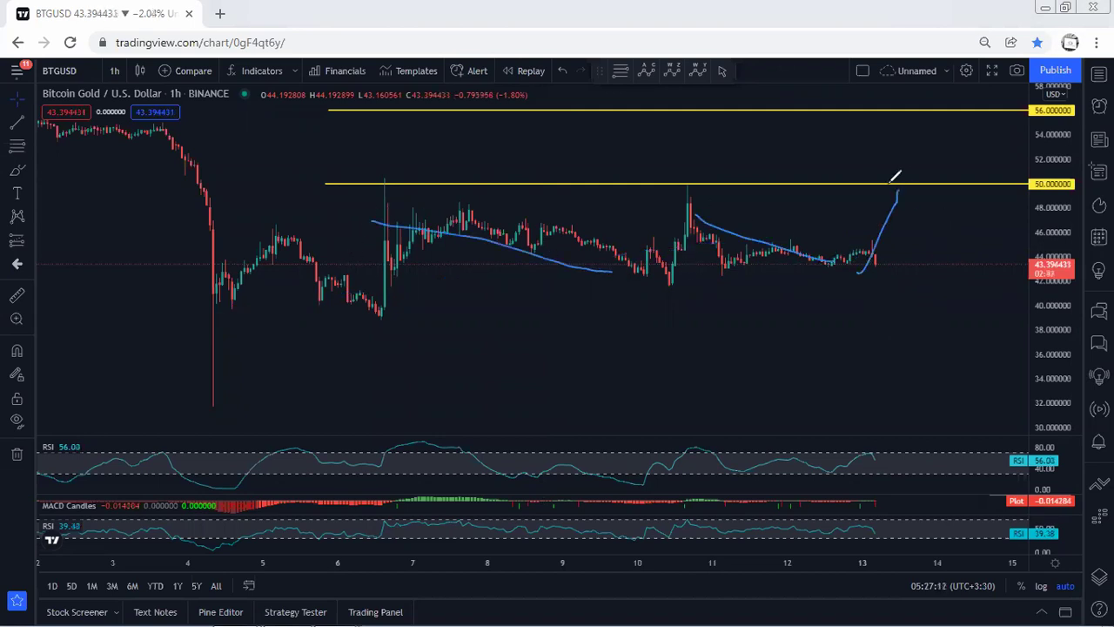
pyautogui.moveTo(861, 253)
pyautogui.mouseDown()
pyautogui.moveTo(920, 182)
pyautogui.moveTo(1002, 133)
pyautogui.mouseUp()
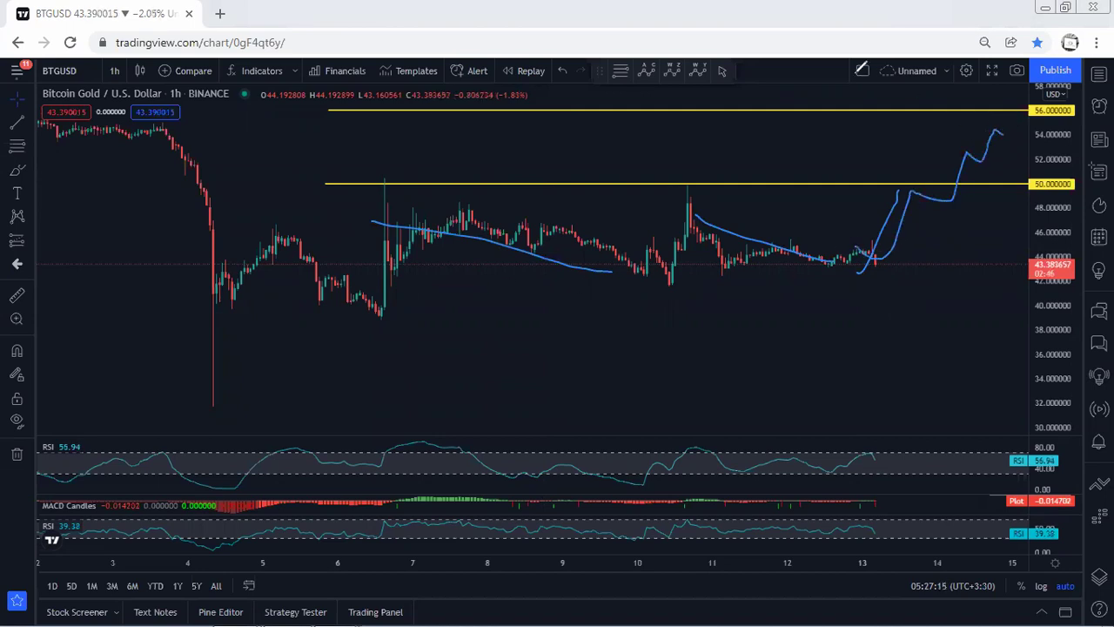
pyautogui.press('Delete')
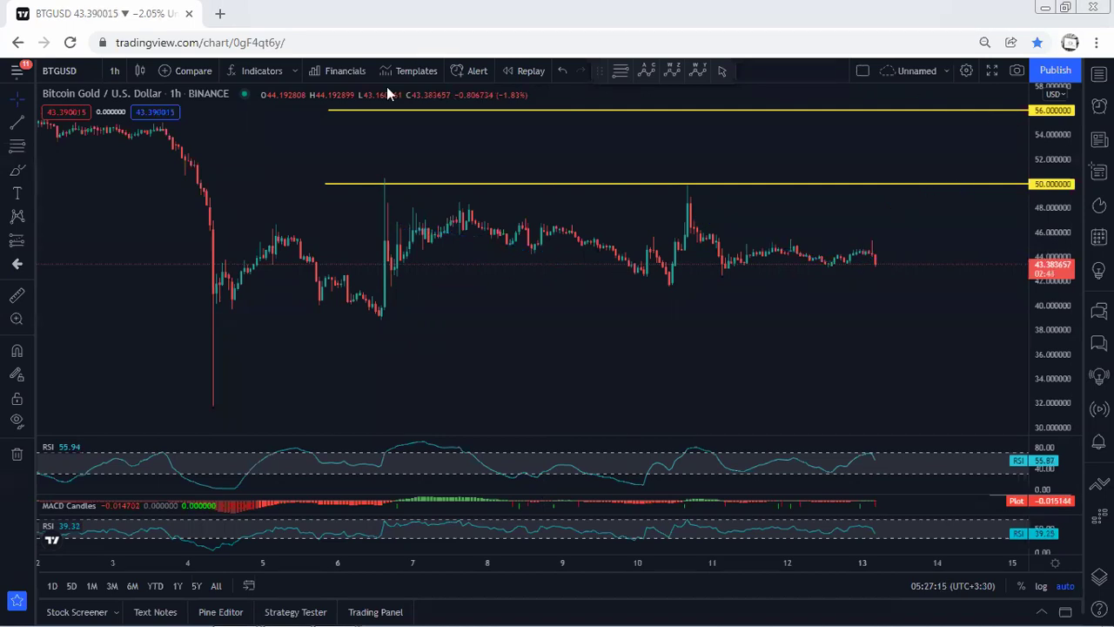
# Step: Switch the BTGUSD chart to the daily timeframe and rescale it to include the 105 and 125 levels
pyautogui.click(116, 71)
pyautogui.click(128, 395)
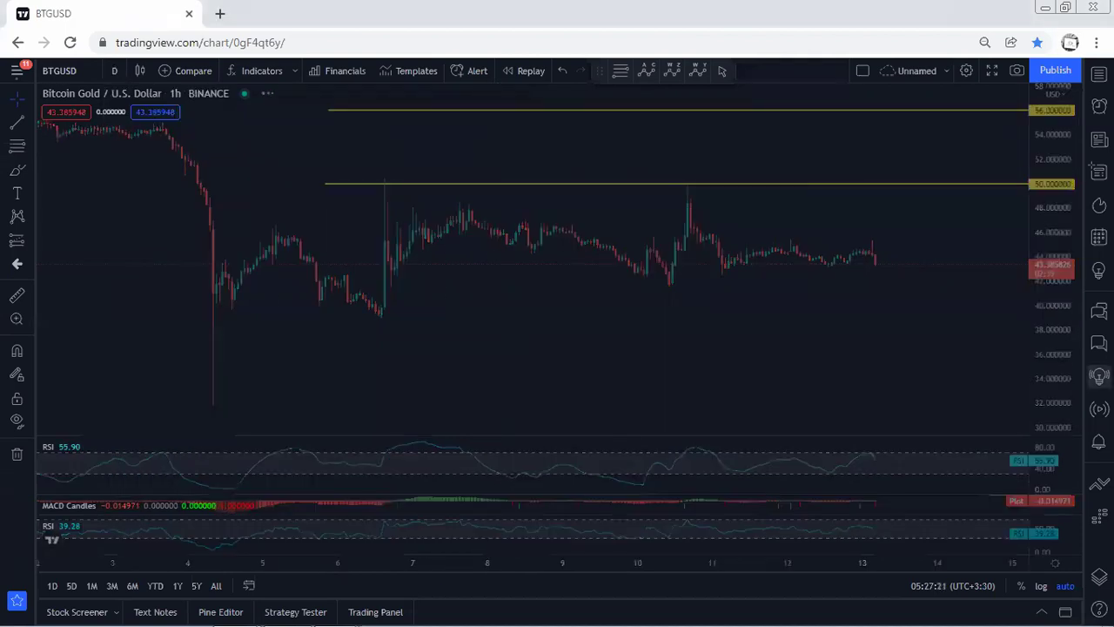
pyautogui.moveTo(868, 294); pyautogui.dragTo(798, 232)
pyautogui.moveTo(1037, 380); pyautogui.dragTo(1036, 353)
pyautogui.moveTo(908, 312); pyautogui.dragTo(908, 331)
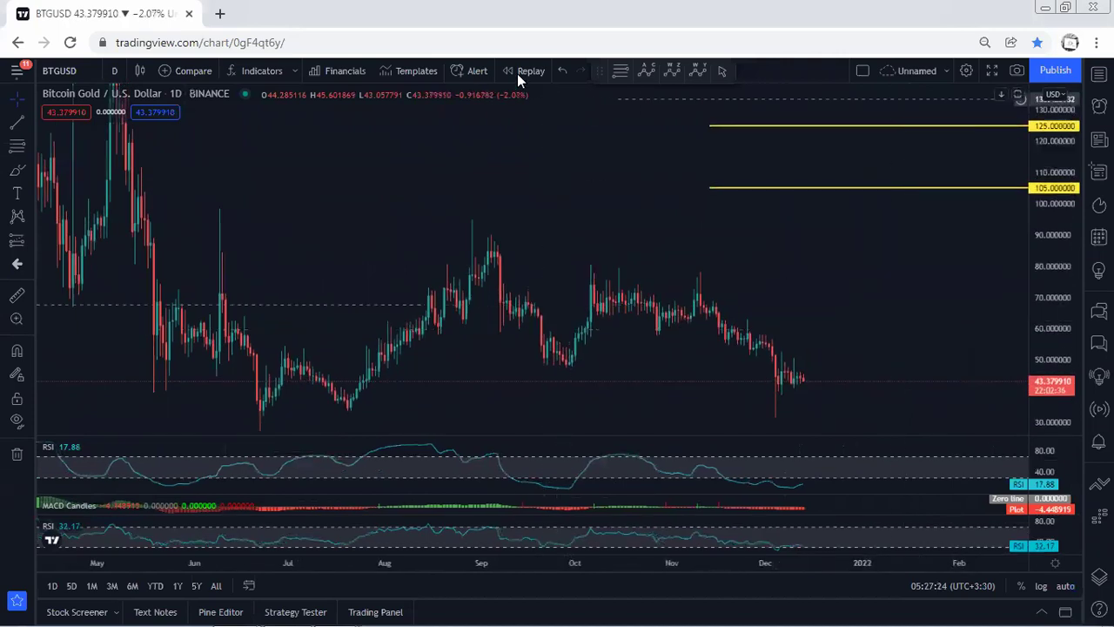
# Step: Circle the December consolidation on the daily chart and sketch a projected rise to about 80, then clear the sketch
pyautogui.moveTo(765, 388)
pyautogui.mouseDown()
pyautogui.moveTo(846, 367)
pyautogui.moveTo(863, 258)
pyautogui.mouseUp()
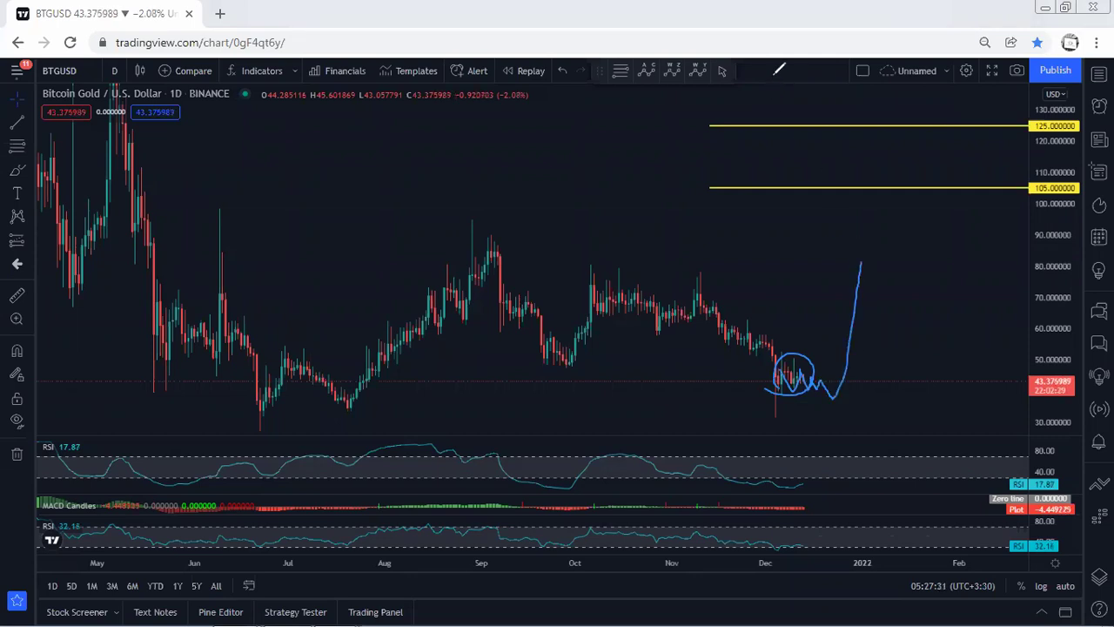
pyautogui.click(773, 75)
# Step: Draw a curved upward arrow from the latest daily candle and an arrow pointing at the 105 level, then clear them
pyautogui.moveTo(799, 381)
pyautogui.mouseDown()
pyautogui.moveTo(851, 346)
pyautogui.moveTo(873, 255)
pyautogui.moveTo(869, 263)
pyautogui.mouseUp()
pyautogui.moveTo(648, 143); pyautogui.dragTo(704, 178)
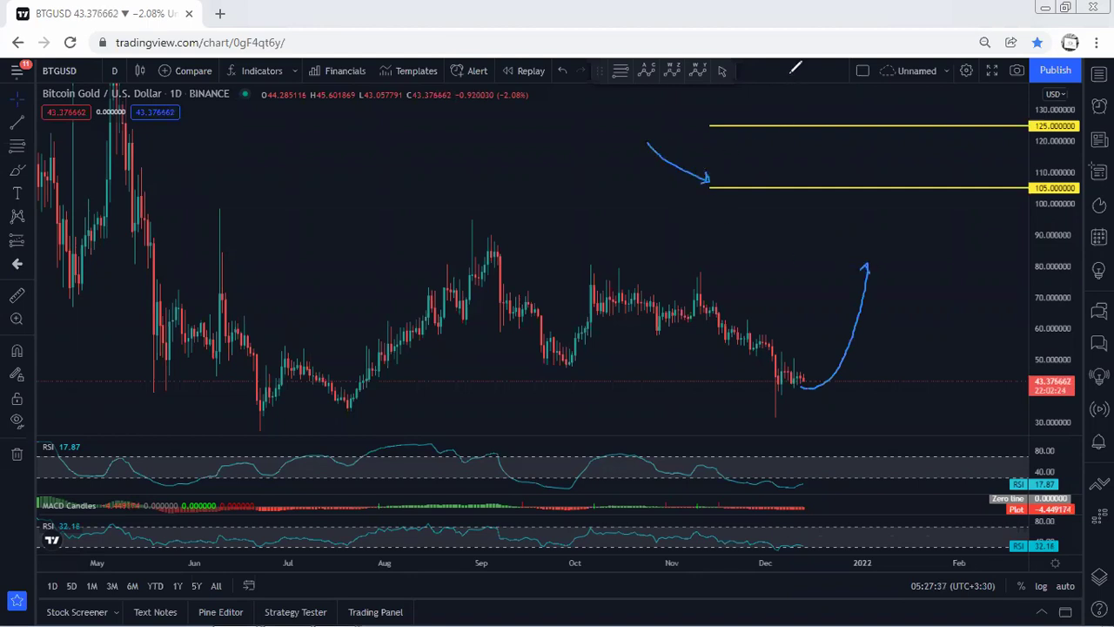
pyautogui.press('Delete')
pyautogui.moveTo(778, 385)
pyautogui.mouseDown()
pyautogui.moveTo(793, 388)
pyautogui.moveTo(793, 362)
pyautogui.mouseUp()
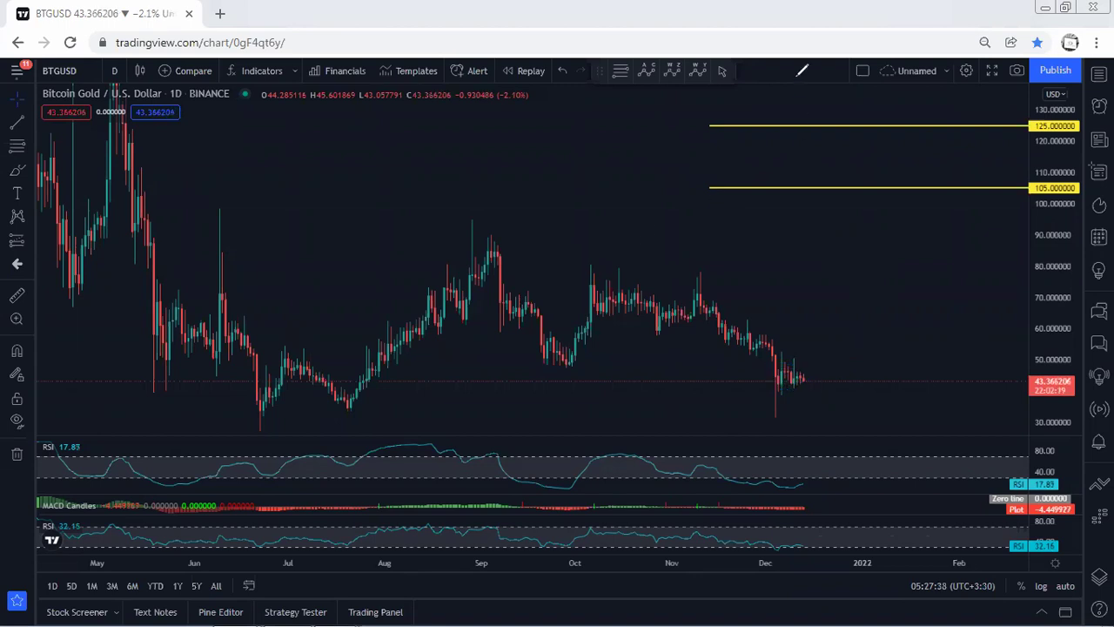
# Step: Switch the chart to the 4-hour timeframe and bring the full December drop into view
pyautogui.click(114, 75)
pyautogui.click(126, 350)
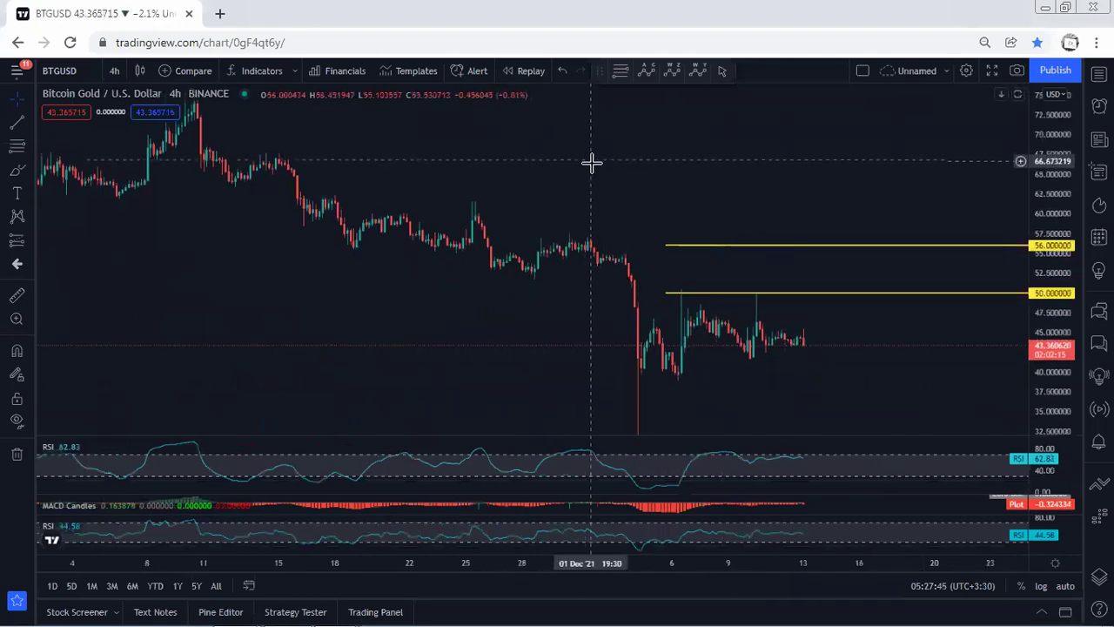
pyautogui.moveTo(592, 162); pyautogui.dragTo(575, 132)
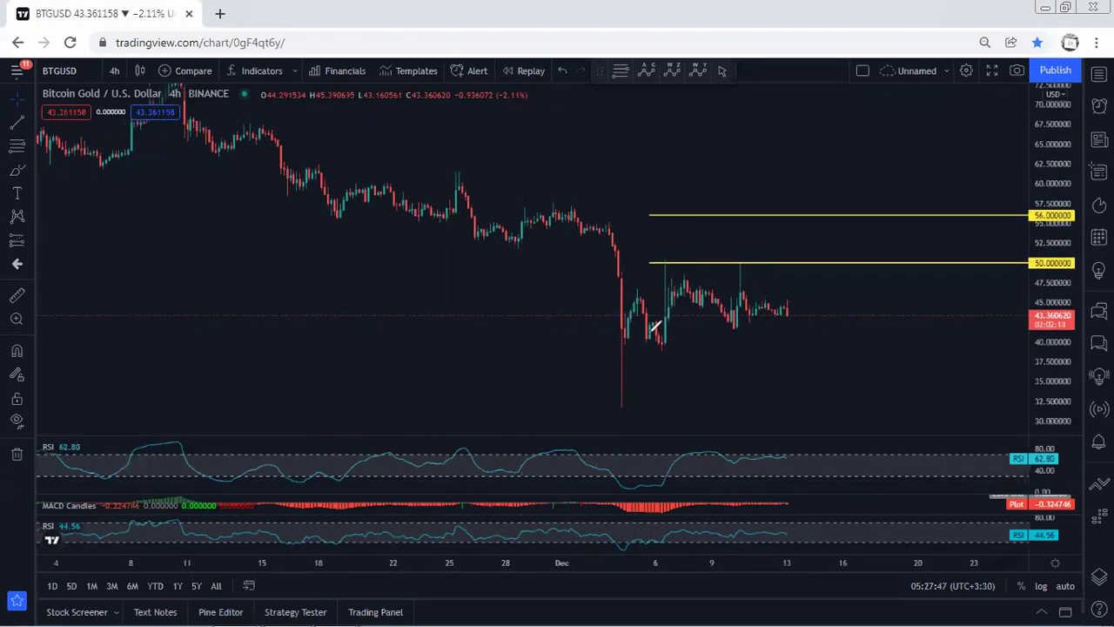
# Step: Mark the early-December drop, rising support and recent lows, sketch a projected dip and recovery to 56, then clear everything
pyautogui.moveTo(628, 337)
pyautogui.mouseDown()
pyautogui.moveTo(667, 315)
pyautogui.moveTo(750, 298)
pyautogui.mouseUp()
pyautogui.moveTo(631, 338); pyautogui.dragTo(759, 297)
pyautogui.moveTo(599, 225); pyautogui.dragTo(613, 308)
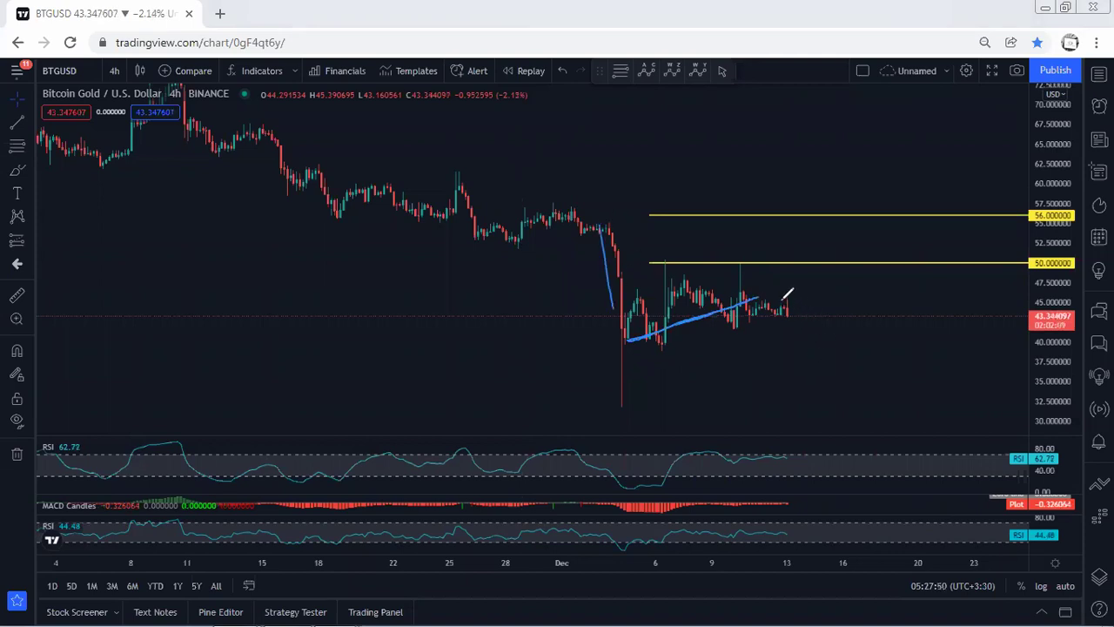
pyautogui.moveTo(785, 303); pyautogui.dragTo(794, 346)
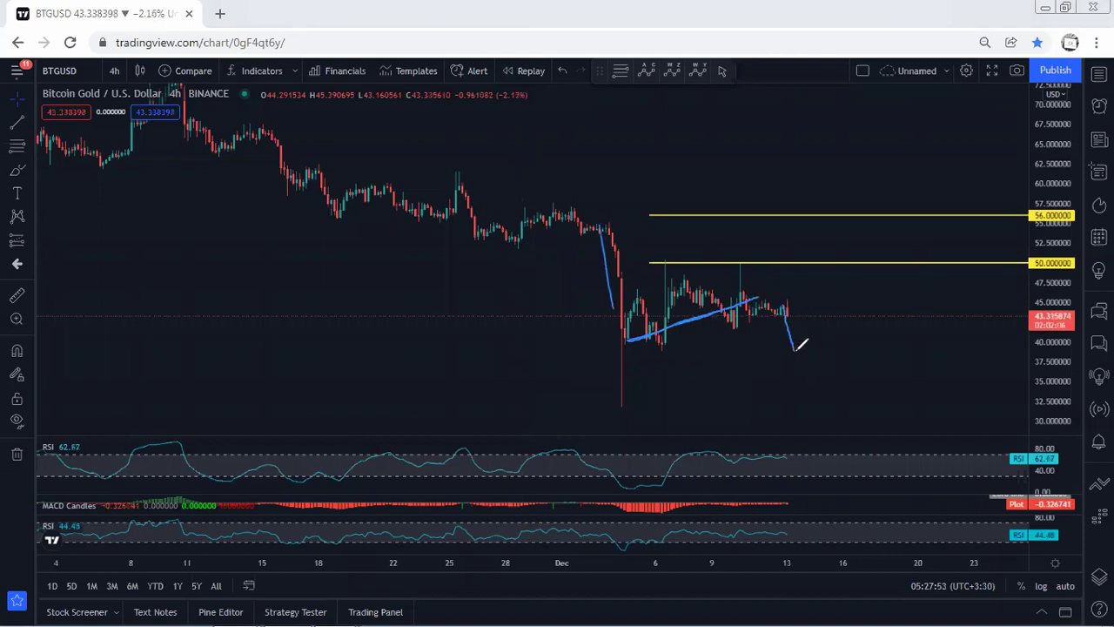
pyautogui.moveTo(723, 329); pyautogui.dragTo(741, 329)
pyautogui.moveTo(654, 351); pyautogui.dragTo(665, 351)
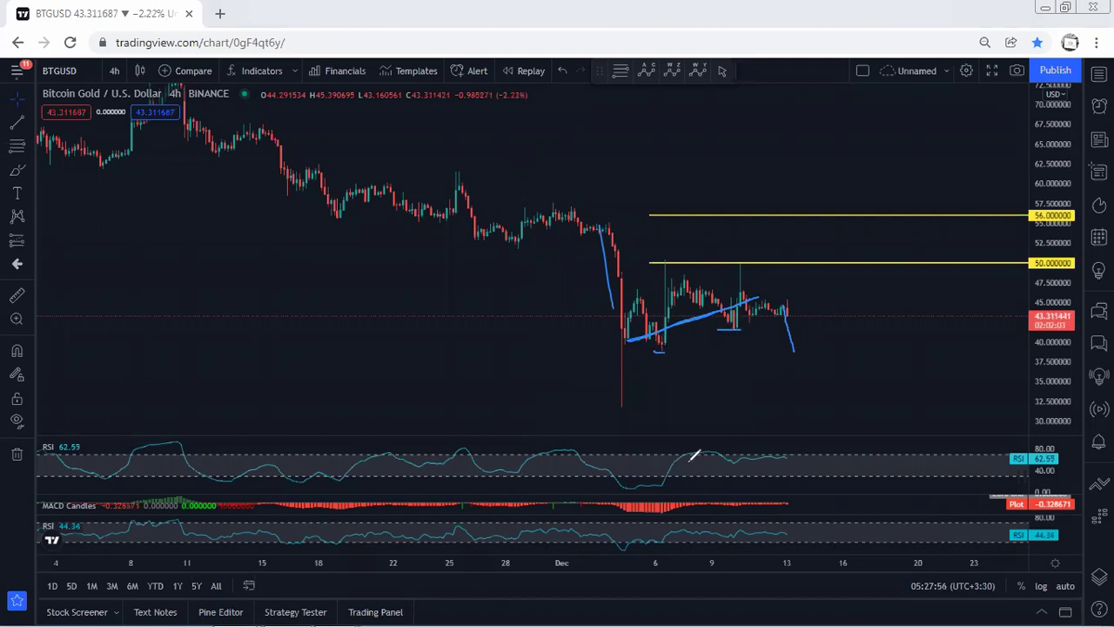
pyautogui.moveTo(806, 353)
pyautogui.mouseDown()
pyautogui.moveTo(863, 296)
pyautogui.moveTo(915, 211)
pyautogui.mouseUp()
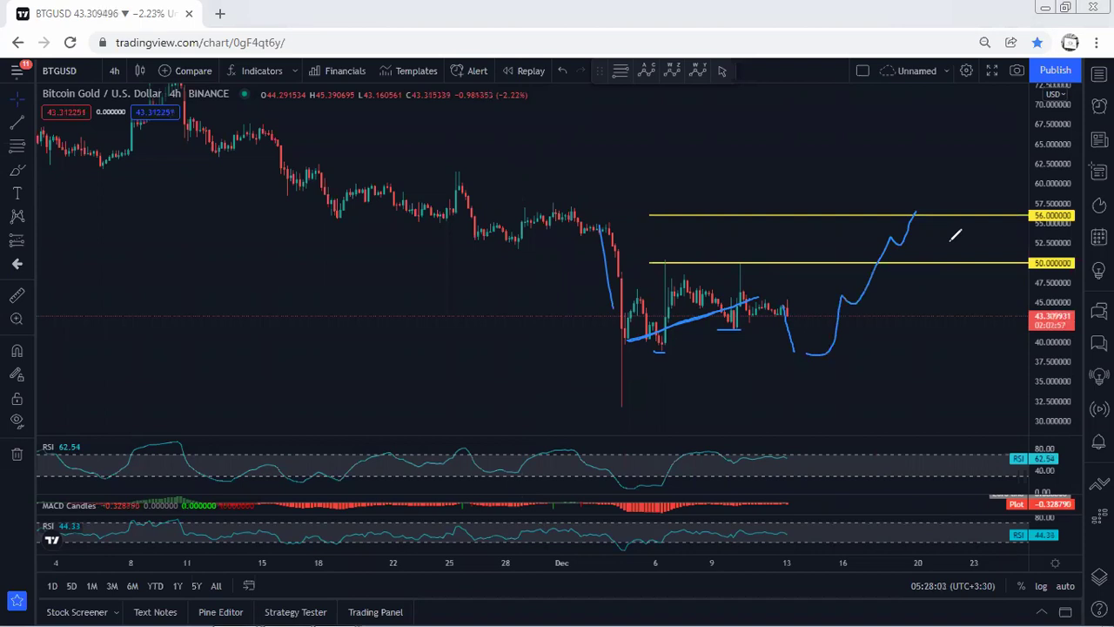
pyautogui.press('Escape')
# Step: Sketch a deeper projected decline to about 34 followed by a strong rise past 56, then clear the sketch
pyautogui.moveTo(633, 324)
pyautogui.mouseDown()
pyautogui.moveTo(773, 301)
pyautogui.moveTo(795, 386)
pyautogui.mouseUp()
pyautogui.moveTo(637, 348)
pyautogui.mouseDown()
pyautogui.moveTo(801, 304)
pyautogui.moveTo(606, 290)
pyautogui.moveTo(644, 350)
pyautogui.mouseUp()
pyautogui.moveTo(811, 384); pyautogui.dragTo(940, 181)
pyautogui.press('Escape')
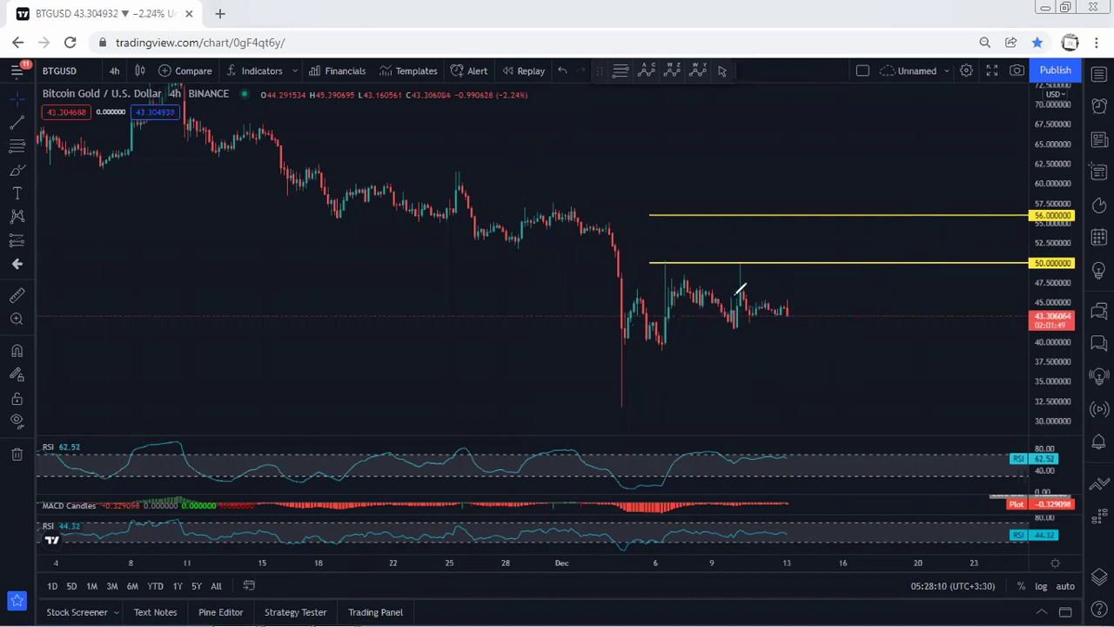
# Step: Sketch a stepped climb through 50 toward 56, then the two recent pullbacks with a rise to 50, clearing each sketch
pyautogui.moveTo(737, 299); pyautogui.dragTo(861, 230)
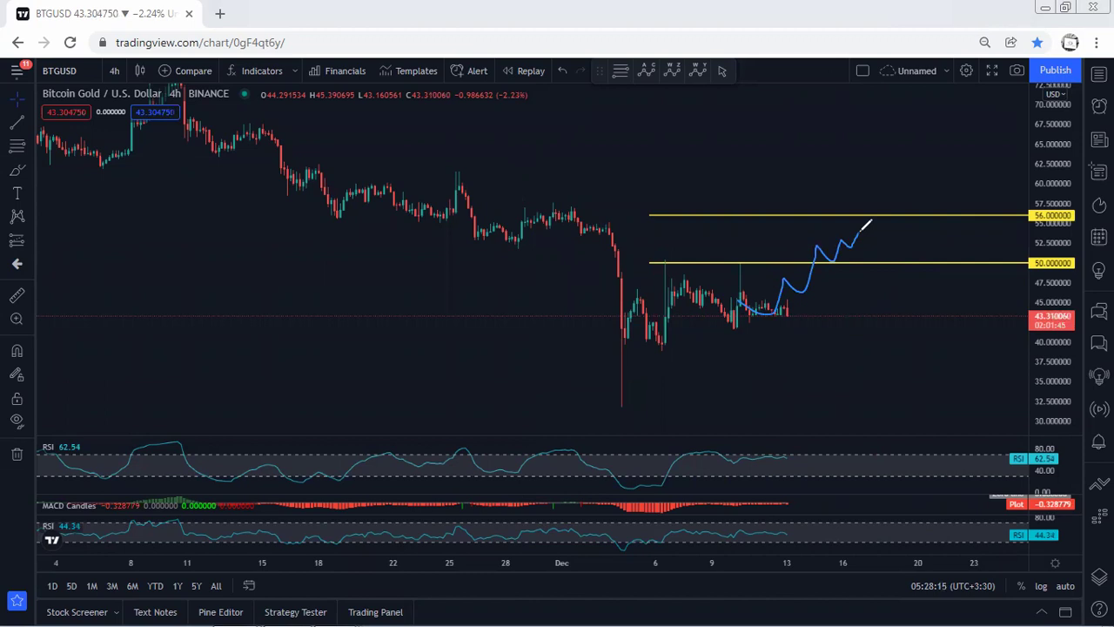
pyautogui.hotkey('ctrl', 'z')
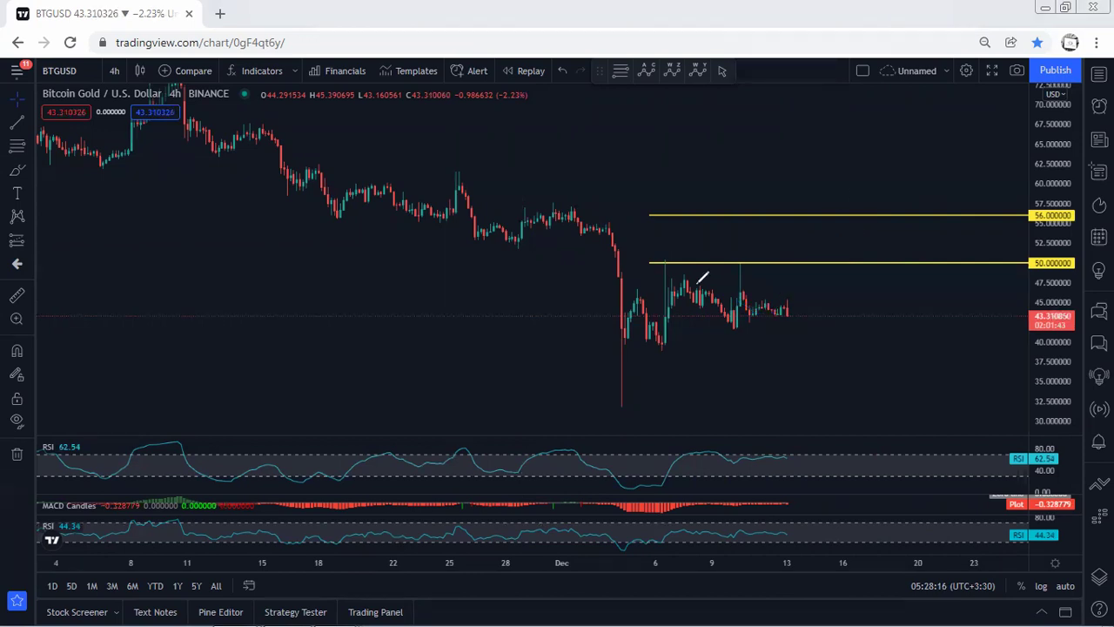
pyautogui.moveTo(692, 278)
pyautogui.mouseDown()
pyautogui.moveTo(725, 314)
pyautogui.moveTo(788, 315)
pyautogui.moveTo(758, 301)
pyautogui.moveTo(786, 314)
pyautogui.moveTo(740, 322)
pyautogui.moveTo(812, 263)
pyautogui.mouseUp()
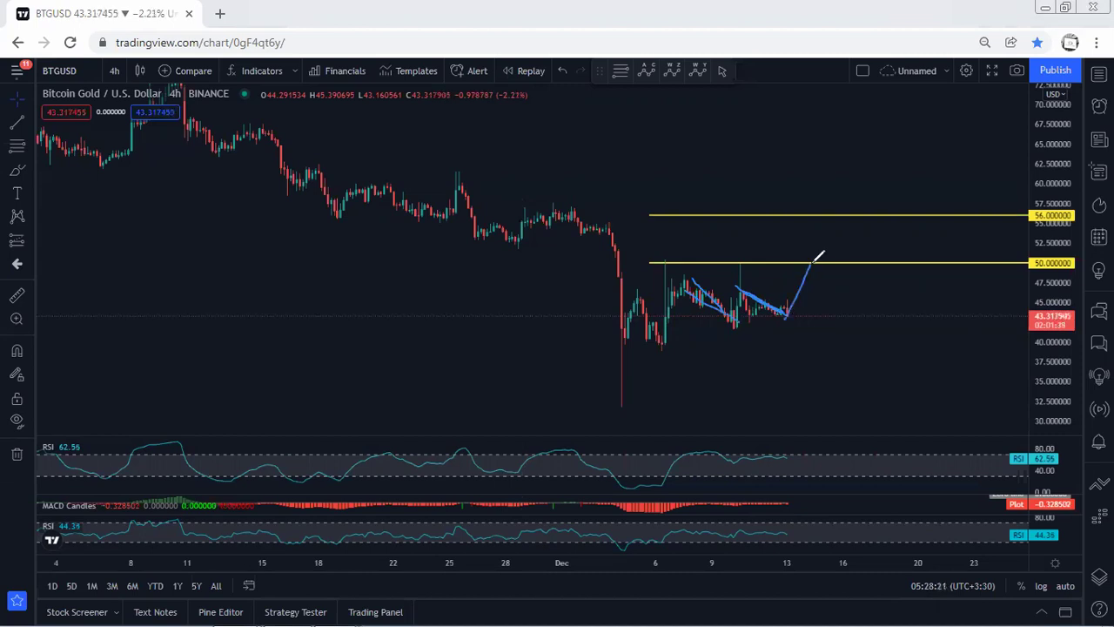
pyautogui.press('Delete')
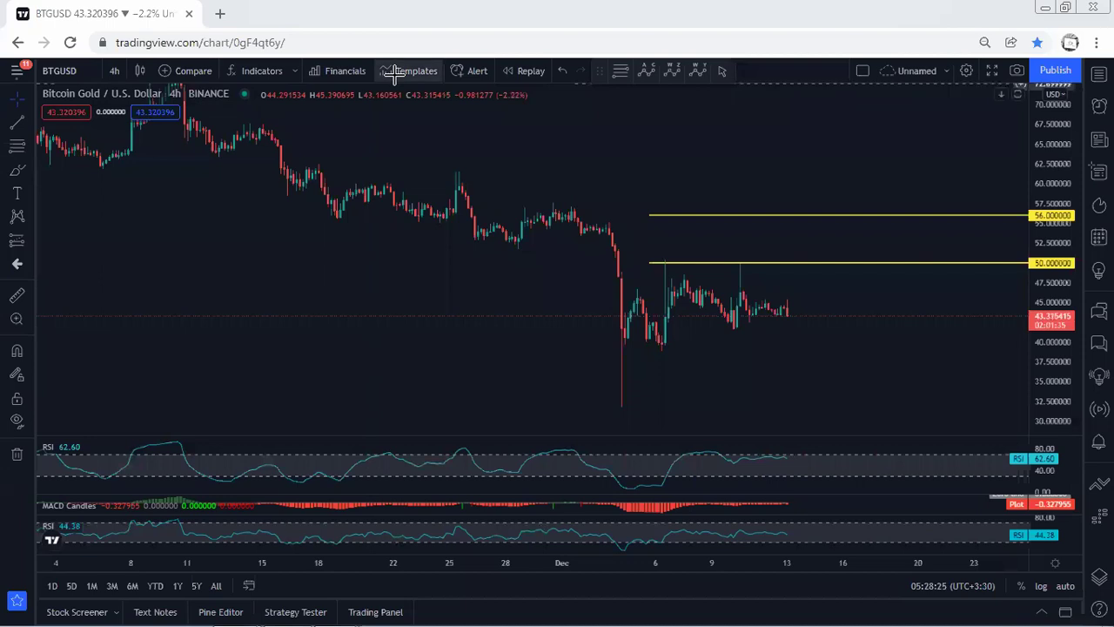
# Step: Circle the latest 4-hour candle with a downward arrow, mark the rising trend line and the earlier drop, then clear the sketches
pyautogui.moveTo(792, 317)
pyautogui.mouseDown()
pyautogui.moveTo(789, 306)
pyautogui.moveTo(799, 352)
pyautogui.mouseUp()
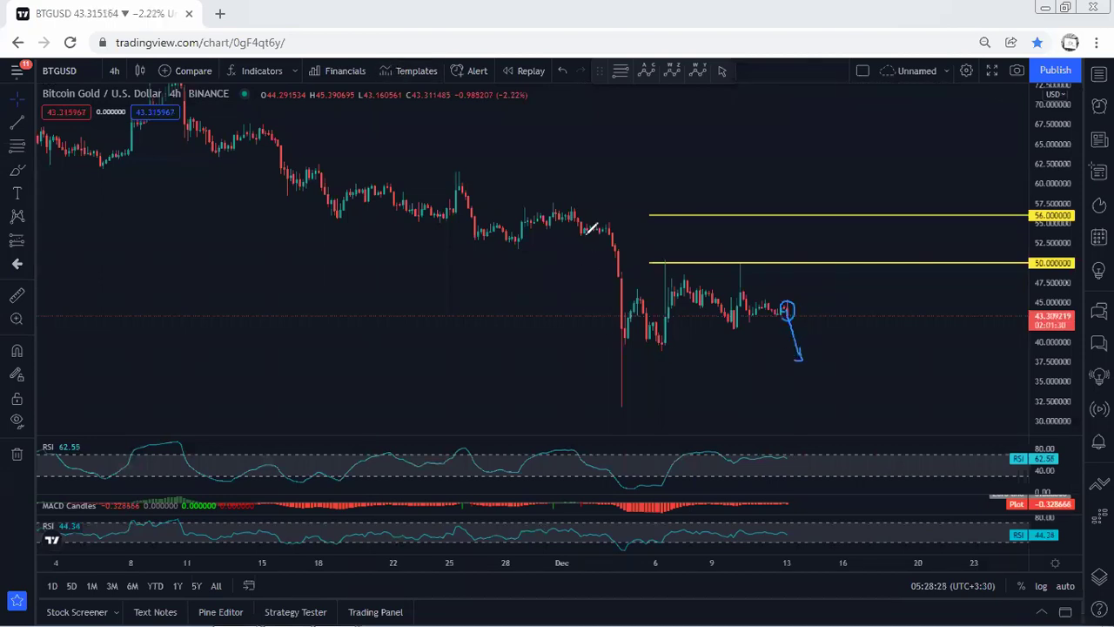
pyautogui.moveTo(633, 342); pyautogui.dragTo(768, 300)
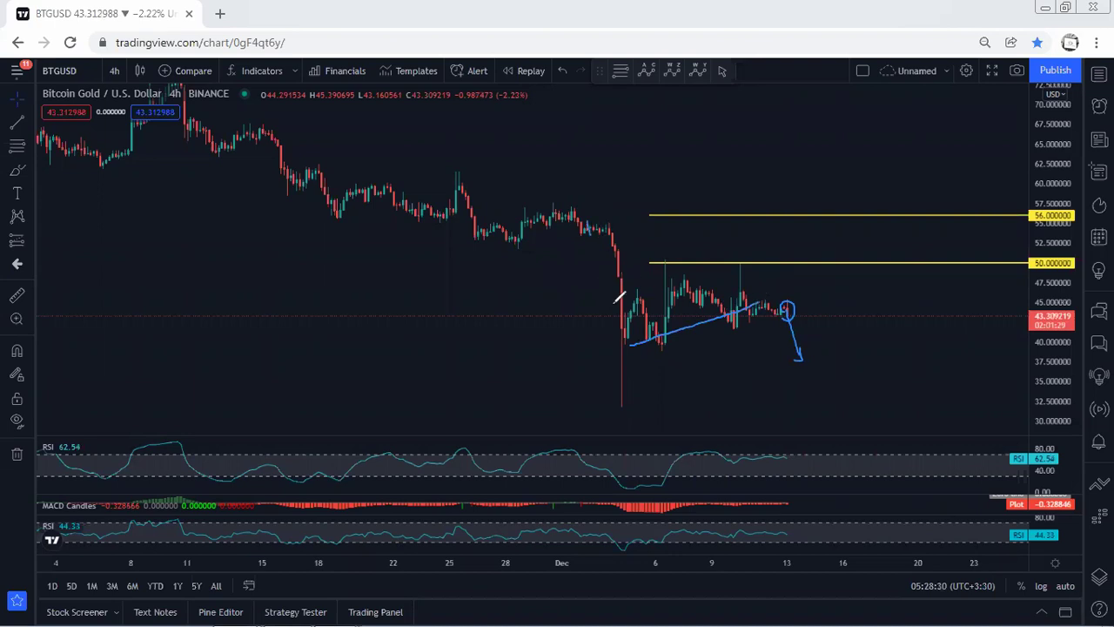
pyautogui.moveTo(589, 224); pyautogui.dragTo(618, 318)
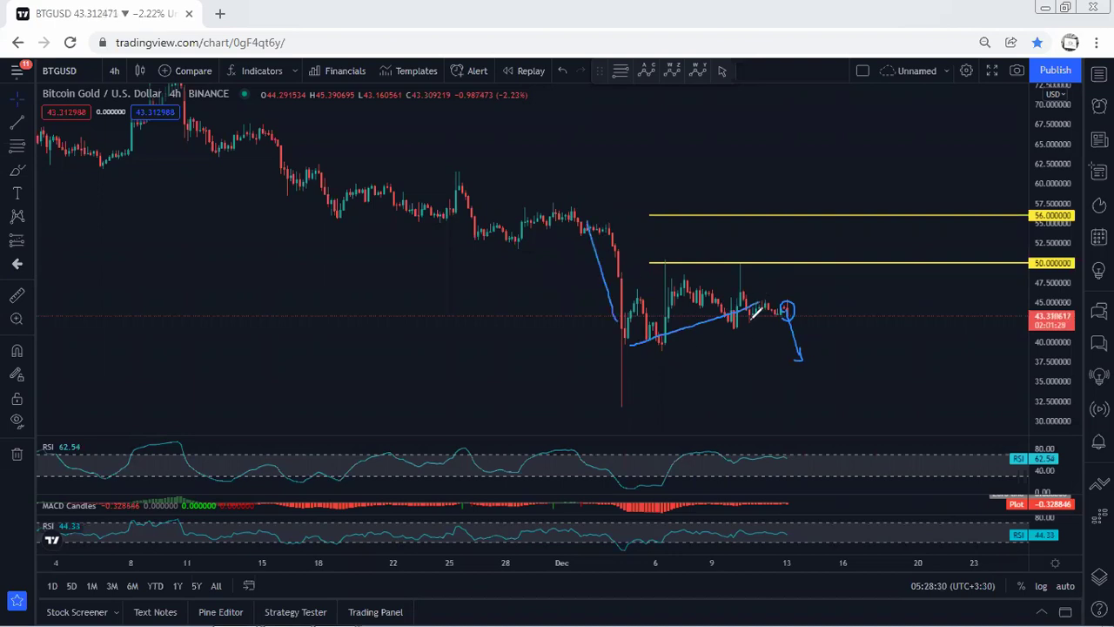
pyautogui.click(756, 74)
pyautogui.click(380, 74)
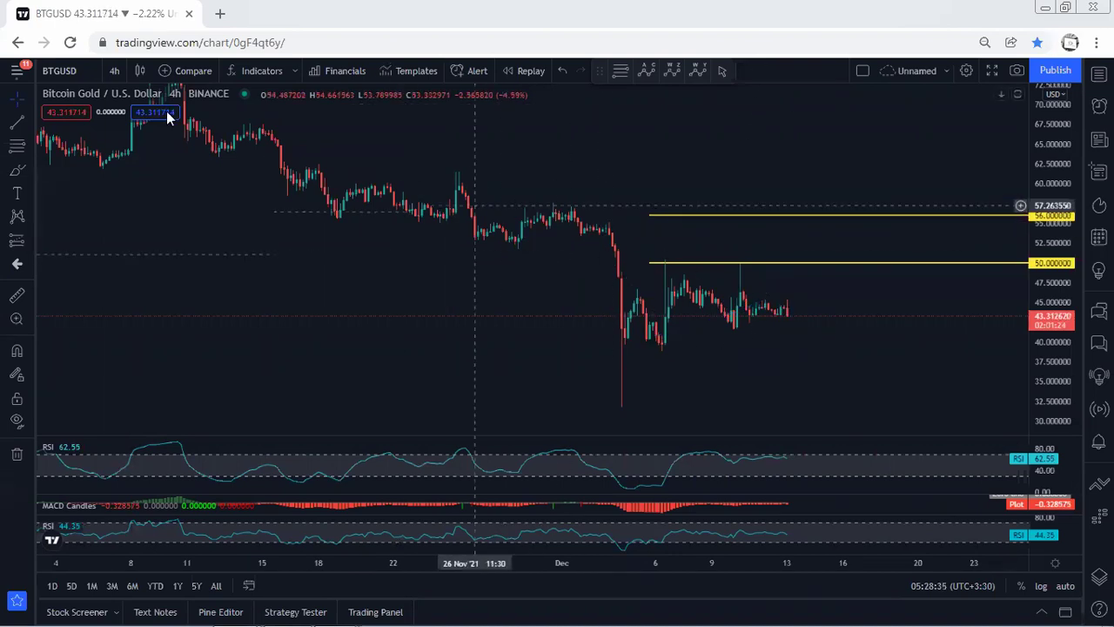
# Step: Switch the chart back to the 1-hour timeframe and stretch the price scale around the 50 level
pyautogui.click(113, 75)
pyautogui.click(149, 284)
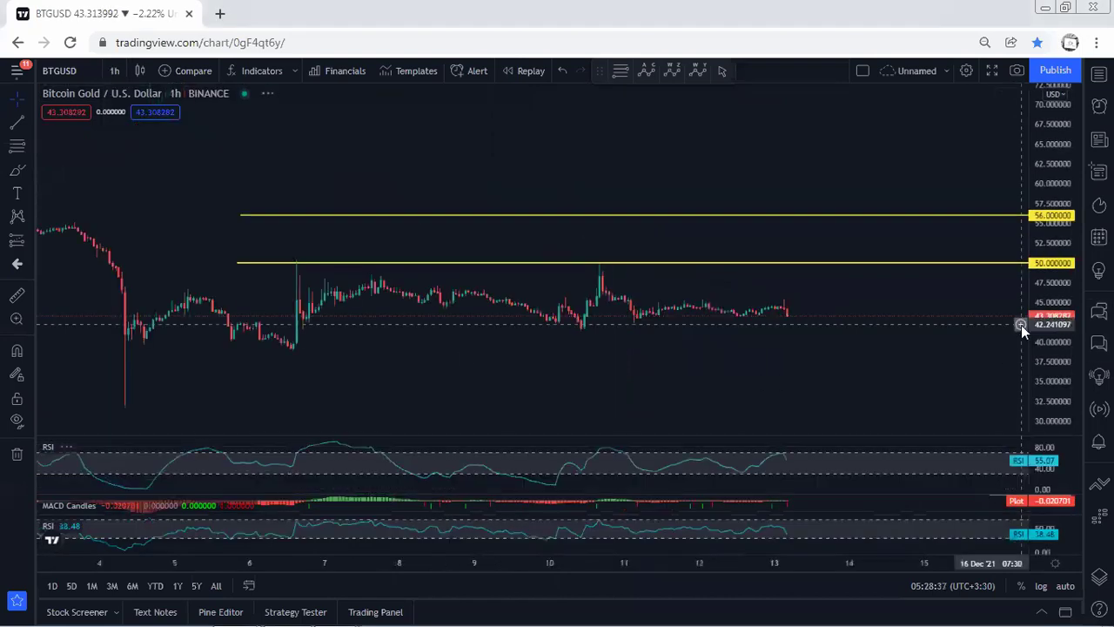
pyautogui.moveTo(1033, 344); pyautogui.dragTo(1033, 256)
pyautogui.moveTo(712, 346); pyautogui.dragTo(733, 371)
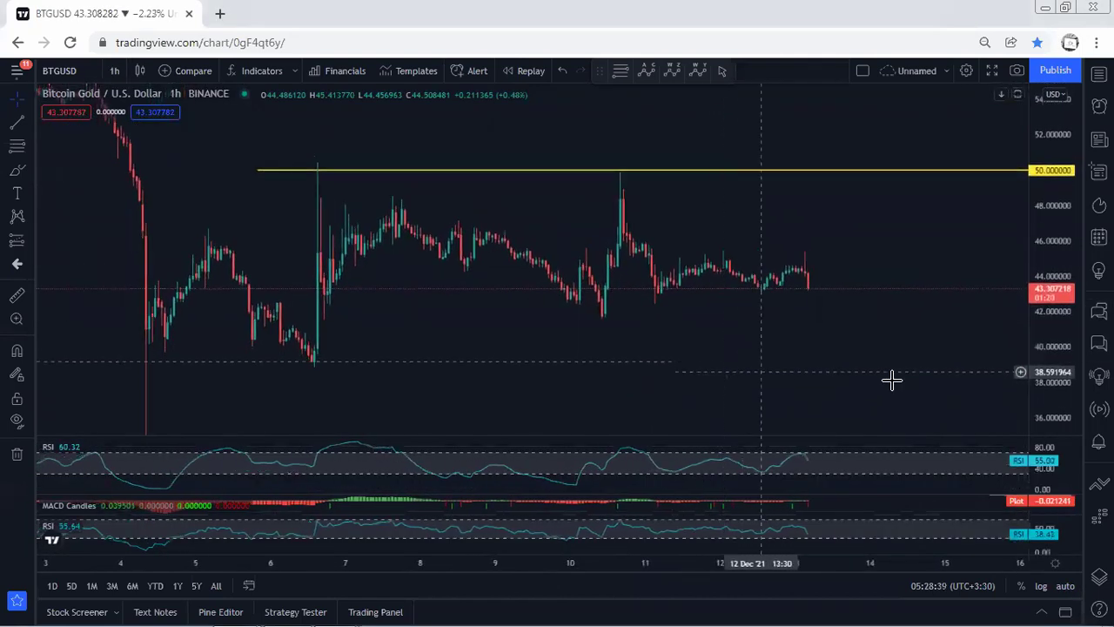
pyautogui.moveTo(1039, 352); pyautogui.dragTo(1039, 330)
# Step: Sketch the price path from the 10 December spike through the consolidation with an arrow rising toward 50, then remove it
pyautogui.click(429, 78)
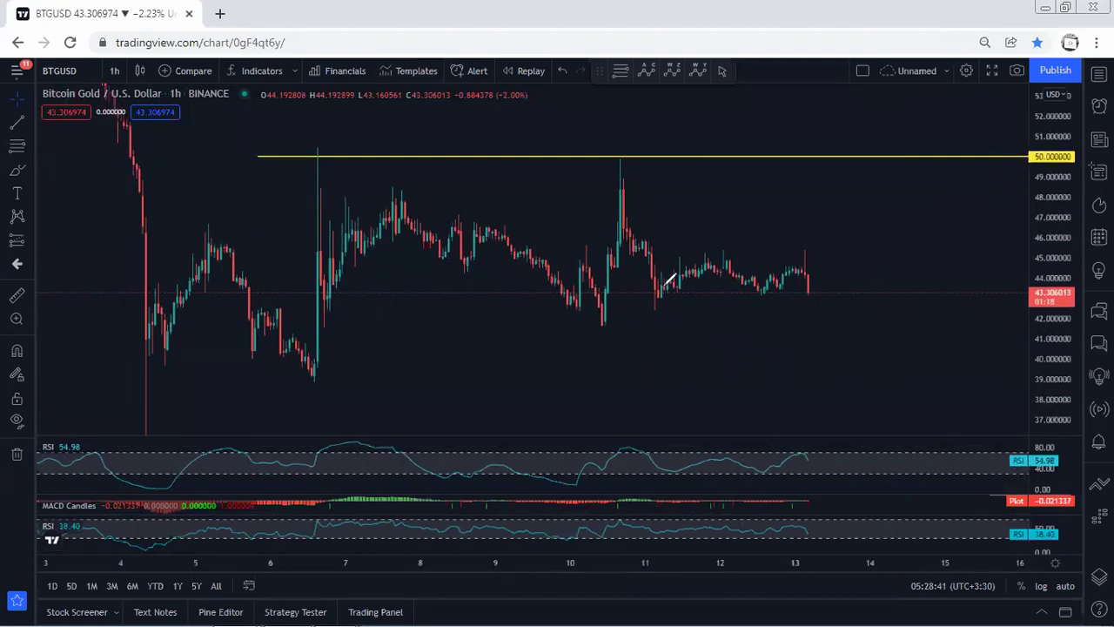
pyautogui.moveTo(618, 217)
pyautogui.mouseDown()
pyautogui.moveTo(662, 287)
pyautogui.moveTo(796, 272)
pyautogui.moveTo(809, 301)
pyautogui.moveTo(859, 164)
pyautogui.moveTo(855, 172)
pyautogui.mouseUp()
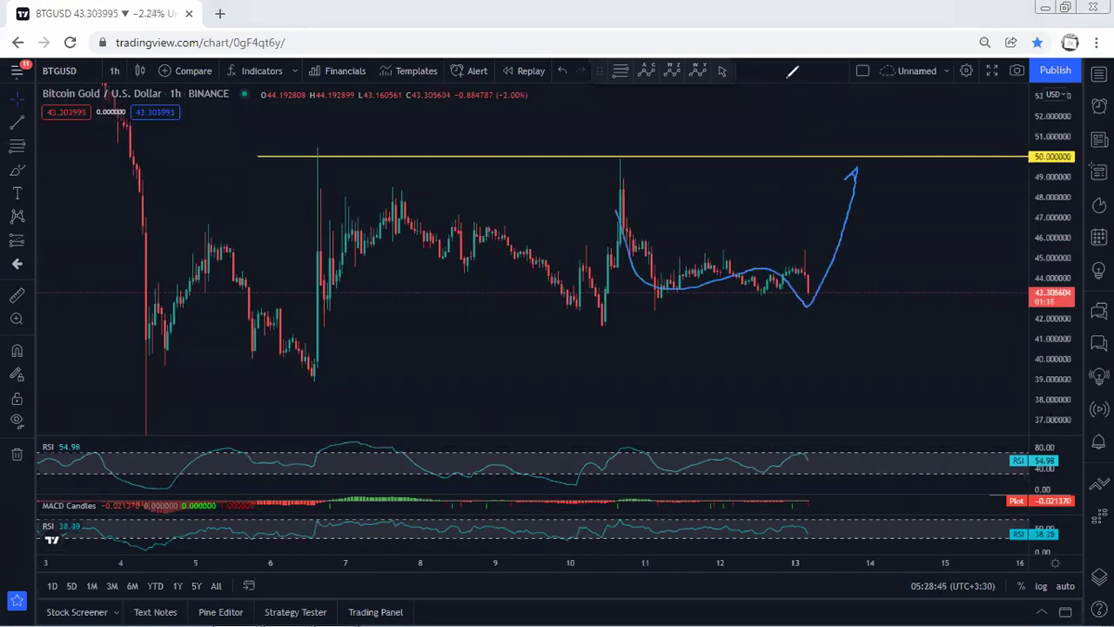
pyautogui.hotkey('ctrl', 'z')
# Step: Sketch a stepped decline from the latest hourly candle to about 39, remove it, and redraw it down to about 40
pyautogui.moveTo(807, 275)
pyautogui.mouseDown()
pyautogui.moveTo(850, 330)
pyautogui.moveTo(863, 376)
pyautogui.mouseUp()
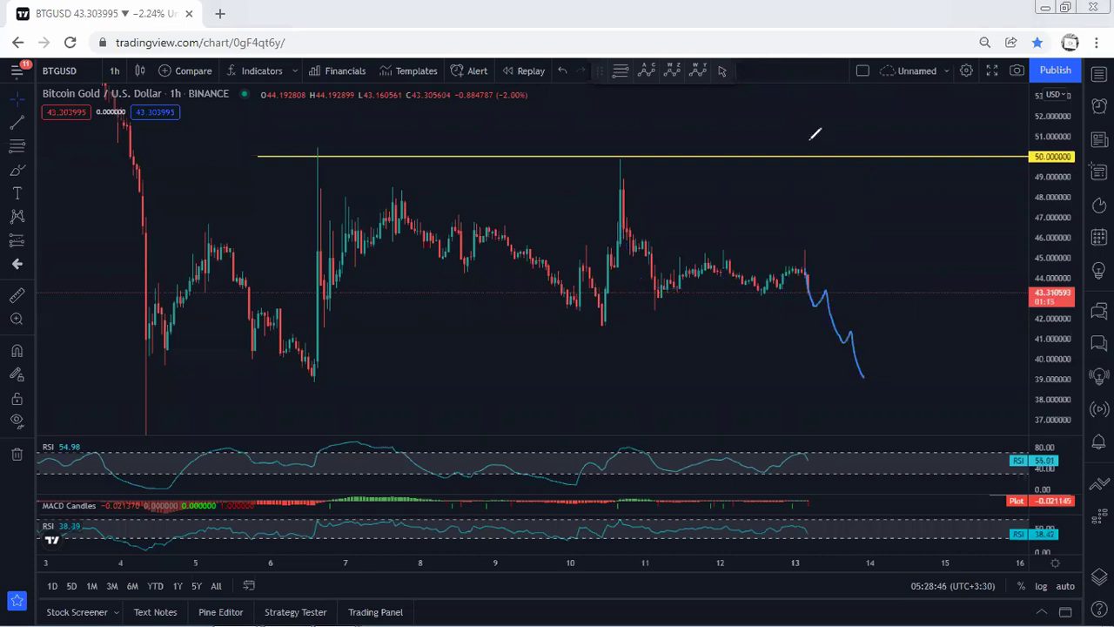
pyautogui.hotkey('ctrl', 'z')
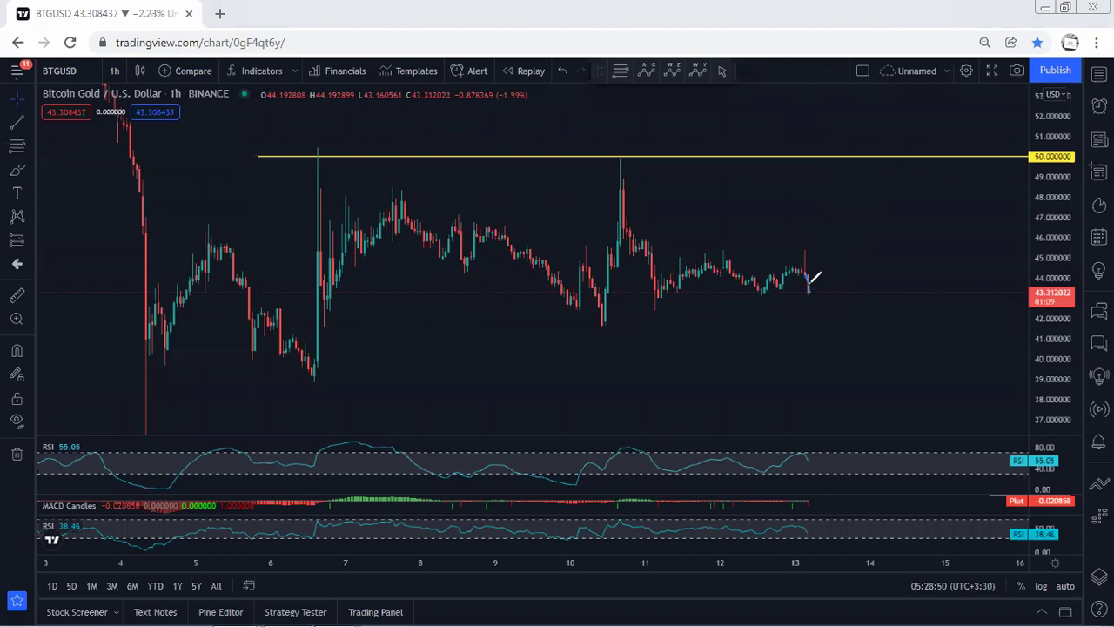
pyautogui.moveTo(810, 276)
pyautogui.mouseDown()
pyautogui.moveTo(810, 301)
pyautogui.moveTo(824, 298)
pyautogui.moveTo(843, 349)
pyautogui.mouseUp()
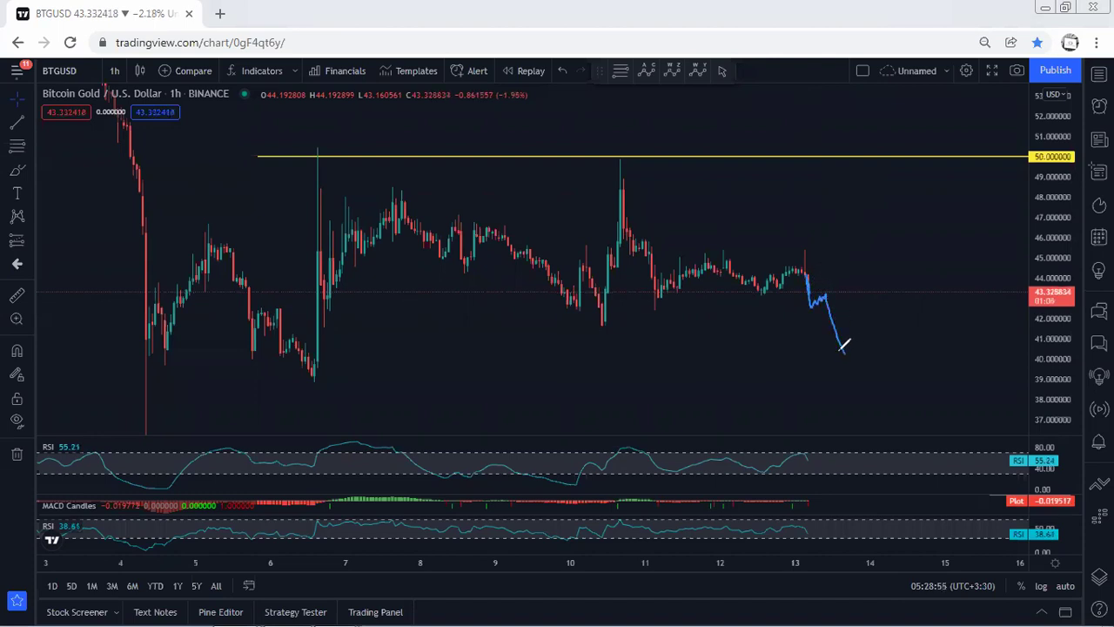
# Step: Clear the decline sketch, sketch a stepped rise from the latest hourly candle to about 49, and clear it again
pyautogui.moveTo(569, 324); pyautogui.dragTo(614, 324)
pyautogui.hotkey('ctrl', 'z')
pyautogui.hotkey('ctrl', 'z')
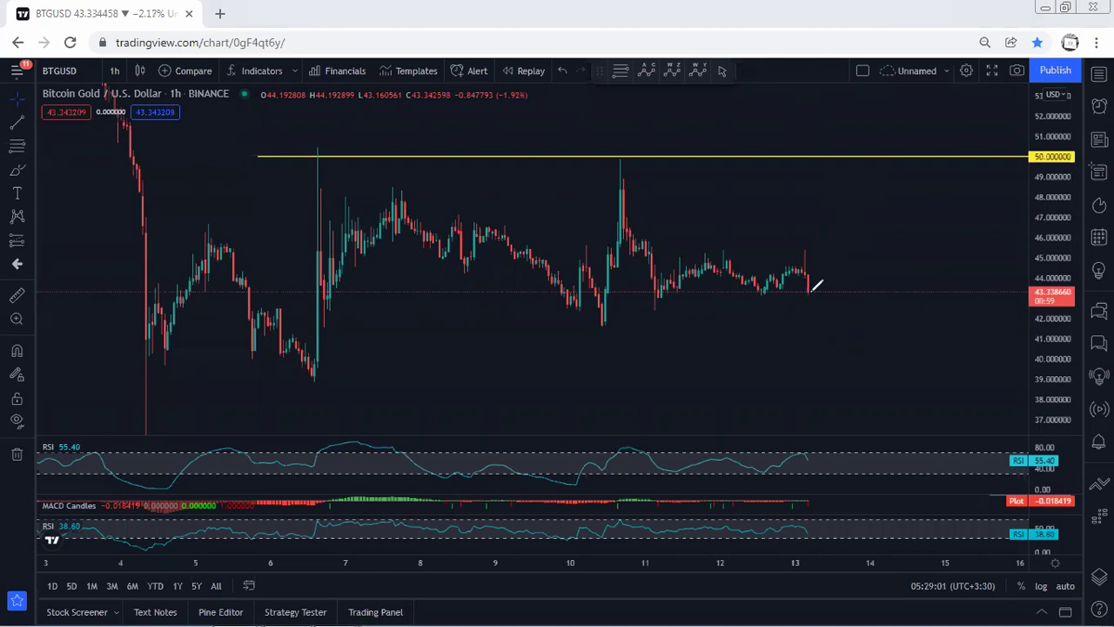
pyautogui.moveTo(810, 293); pyautogui.dragTo(872, 171)
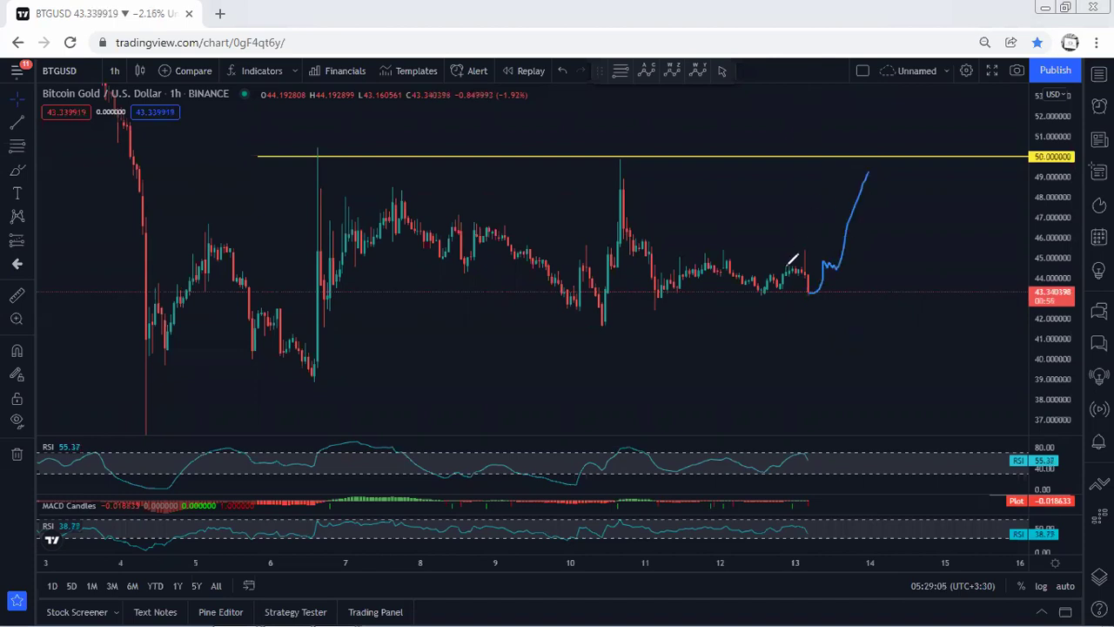
pyautogui.click(306, 32)
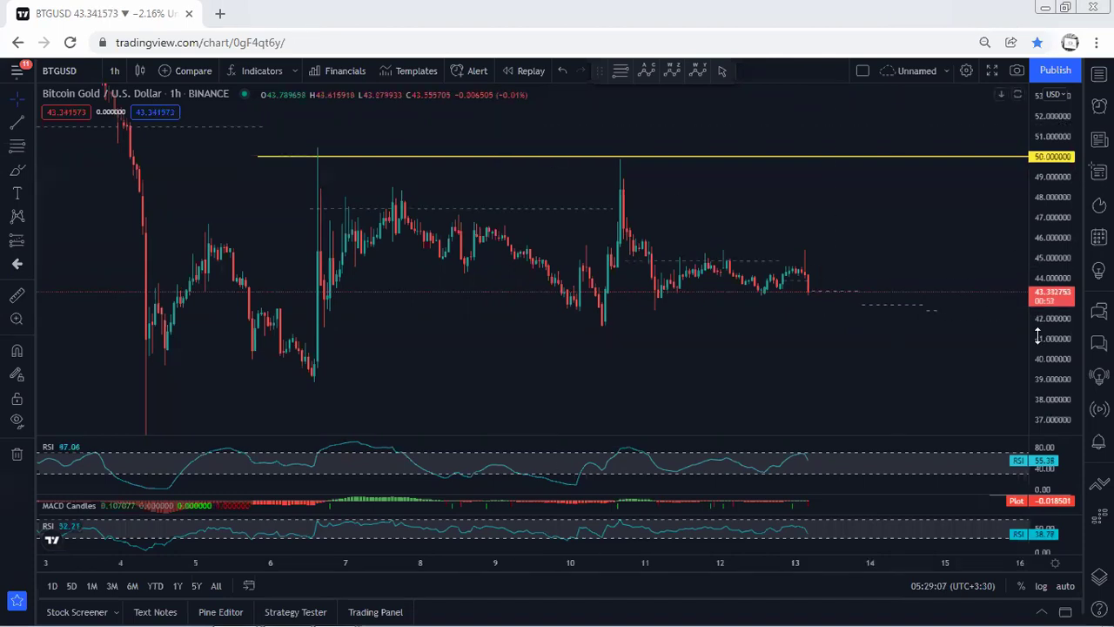
# Step: Maximise the upper RSI pane to examine its latest hourly movement, then restore the full chart layout
pyautogui.moveTo(1040, 322); pyautogui.dragTo(1040, 248)
pyautogui.moveTo(696, 351); pyautogui.dragTo(677, 340)
pyautogui.moveTo(1039, 215); pyautogui.dragTo(1045, 254)
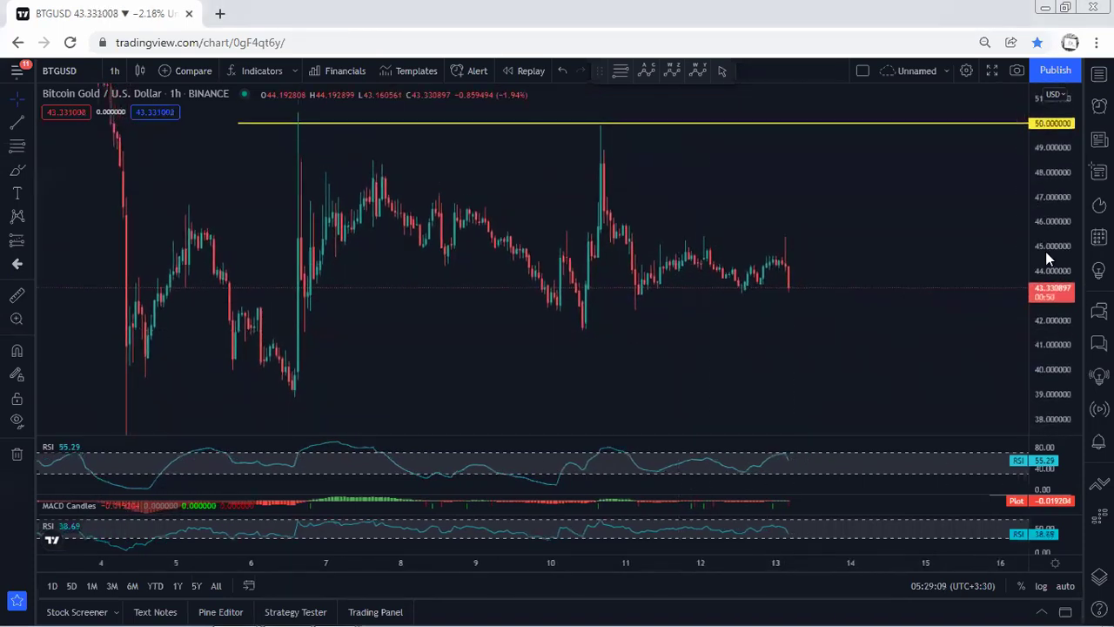
pyautogui.moveTo(732, 320); pyautogui.dragTo(726, 302)
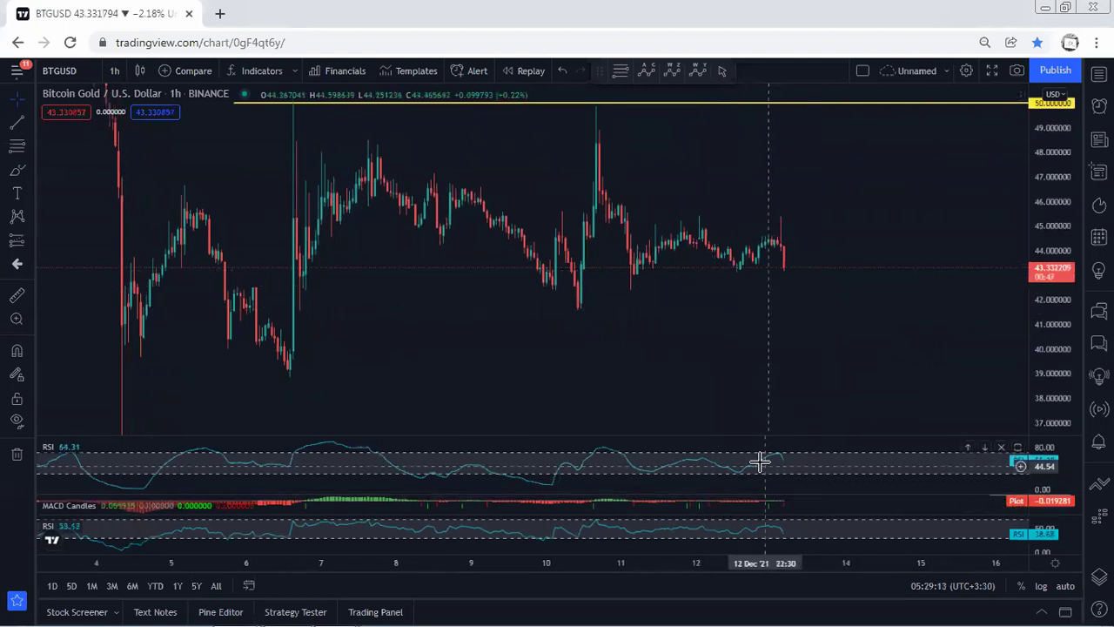
pyautogui.doubleClick(828, 462)
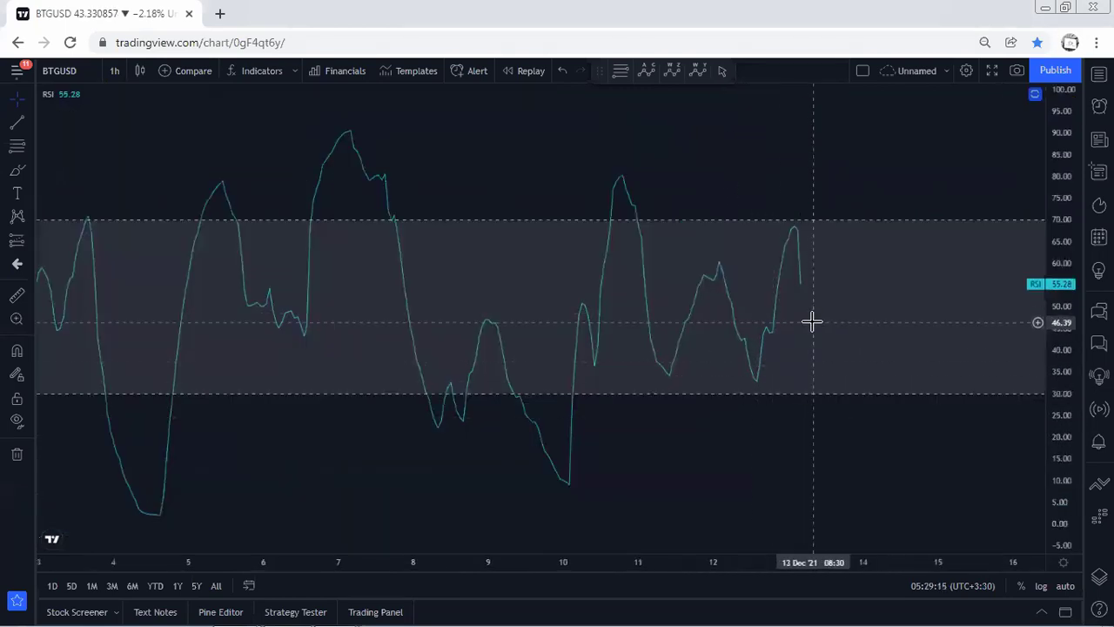
pyautogui.doubleClick(786, 415)
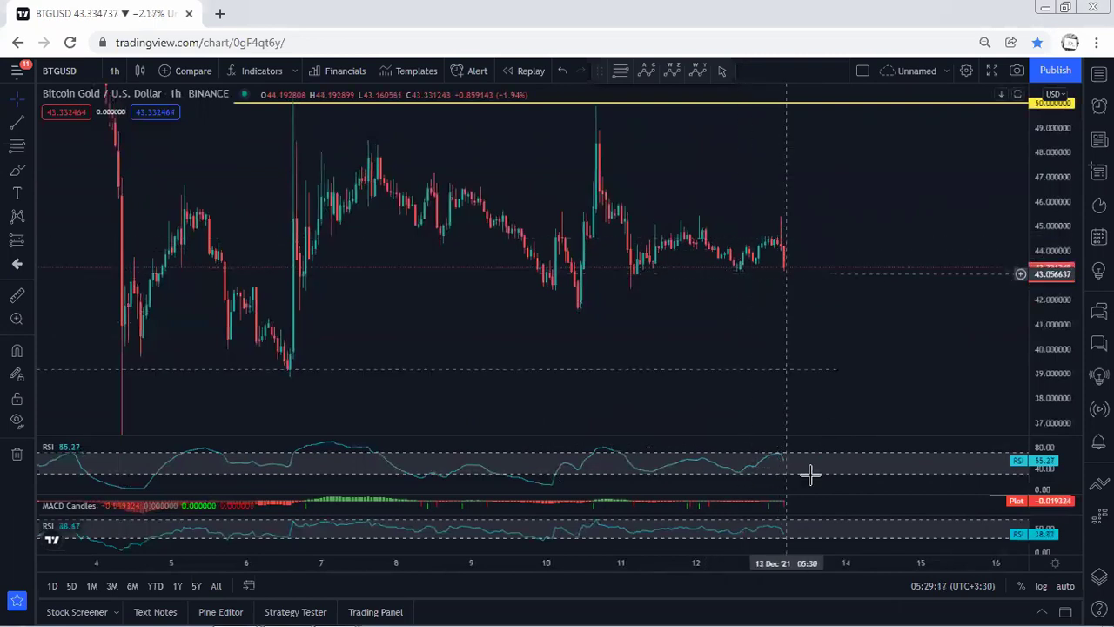
# Step: Maximise the MACD Candles pane twice to examine the latest histogram bars around the zero line, restoring the chart layout each time
pyautogui.doubleClick(820, 500)
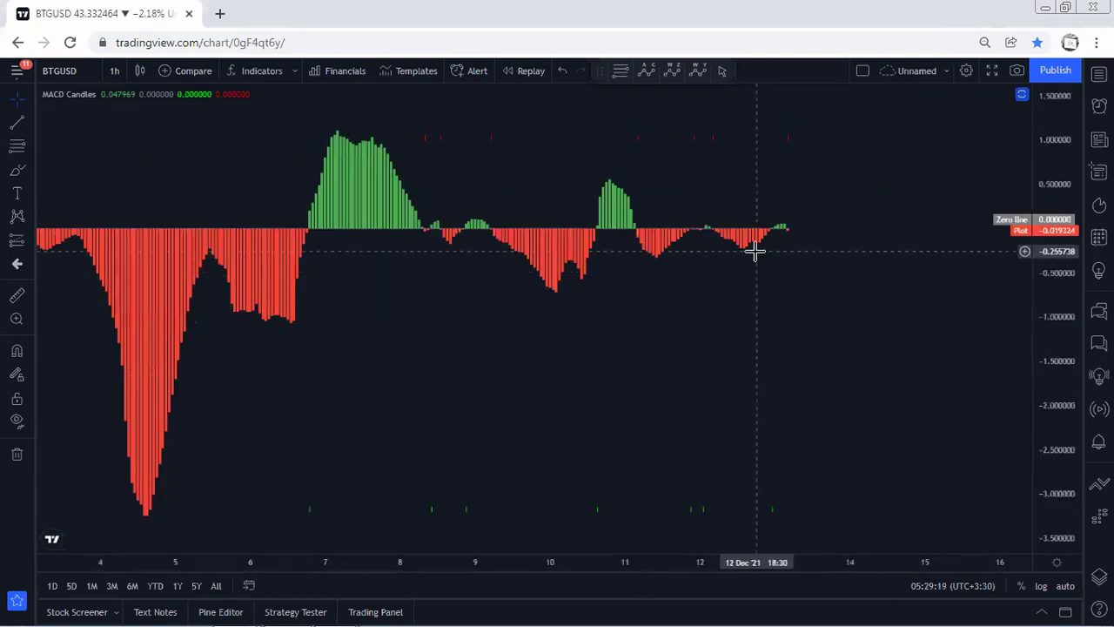
pyautogui.doubleClick(773, 285)
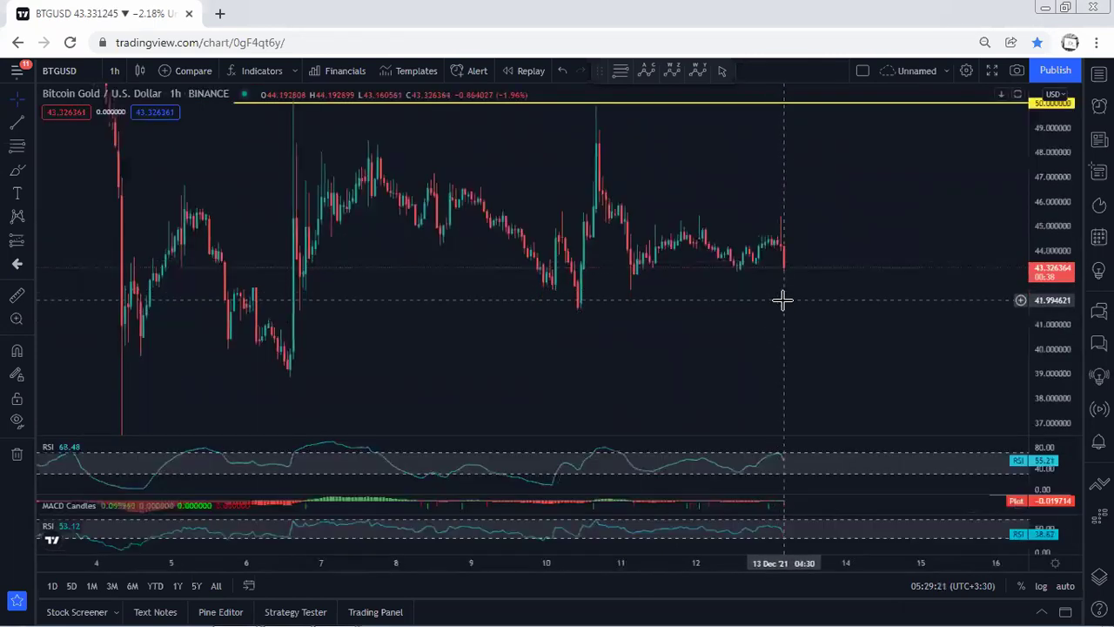
pyautogui.doubleClick(808, 501)
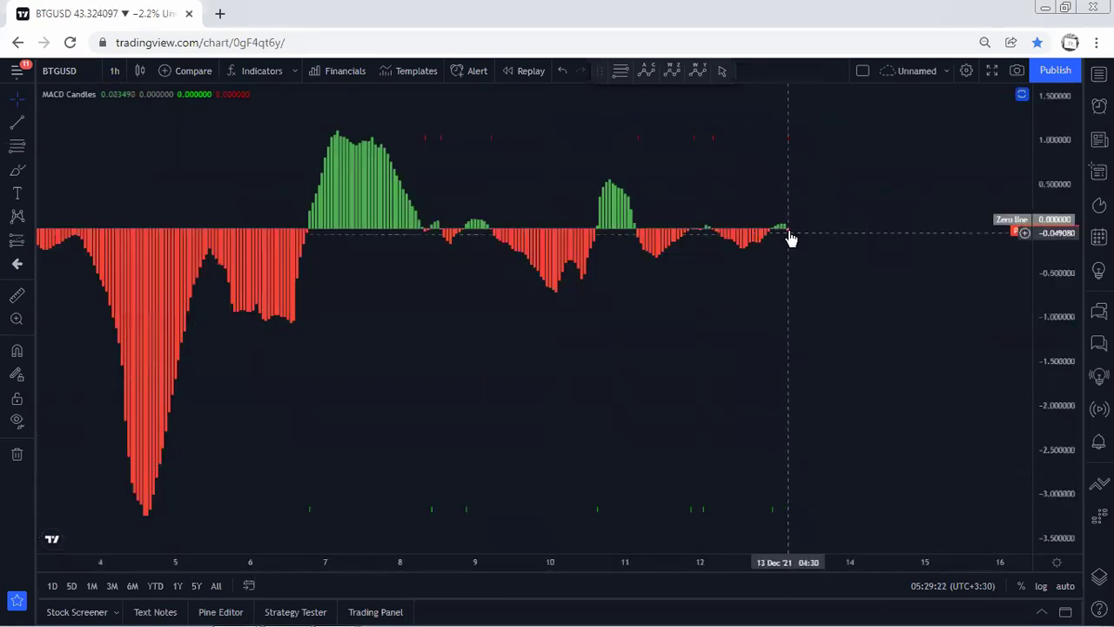
pyautogui.doubleClick(775, 278)
# Step: Sketch a stepped upward path from about 43.5 near 12 December to above 46, extend it further upward, and clear the sketches
pyautogui.moveTo(432, 334); pyautogui.dragTo(473, 318)
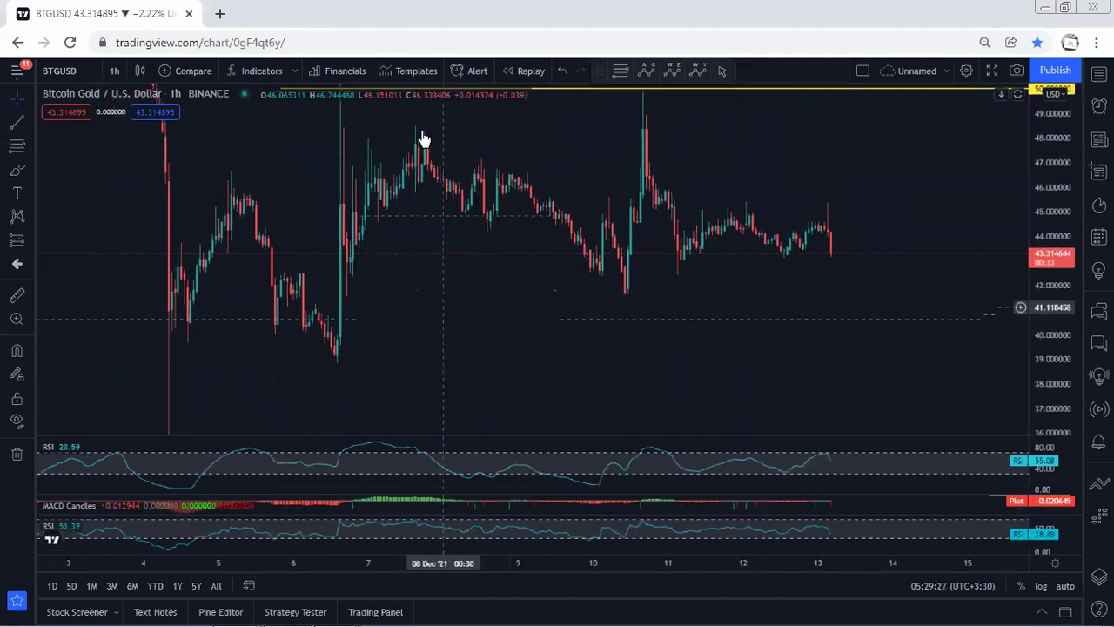
pyautogui.moveTo(226, 305)
pyautogui.mouseDown()
pyautogui.moveTo(736, 229)
pyautogui.moveTo(833, 252)
pyautogui.mouseUp()
pyautogui.moveTo(870, 362)
pyautogui.mouseDown()
pyautogui.moveTo(898, 287)
pyautogui.moveTo(907, 202)
pyautogui.mouseUp()
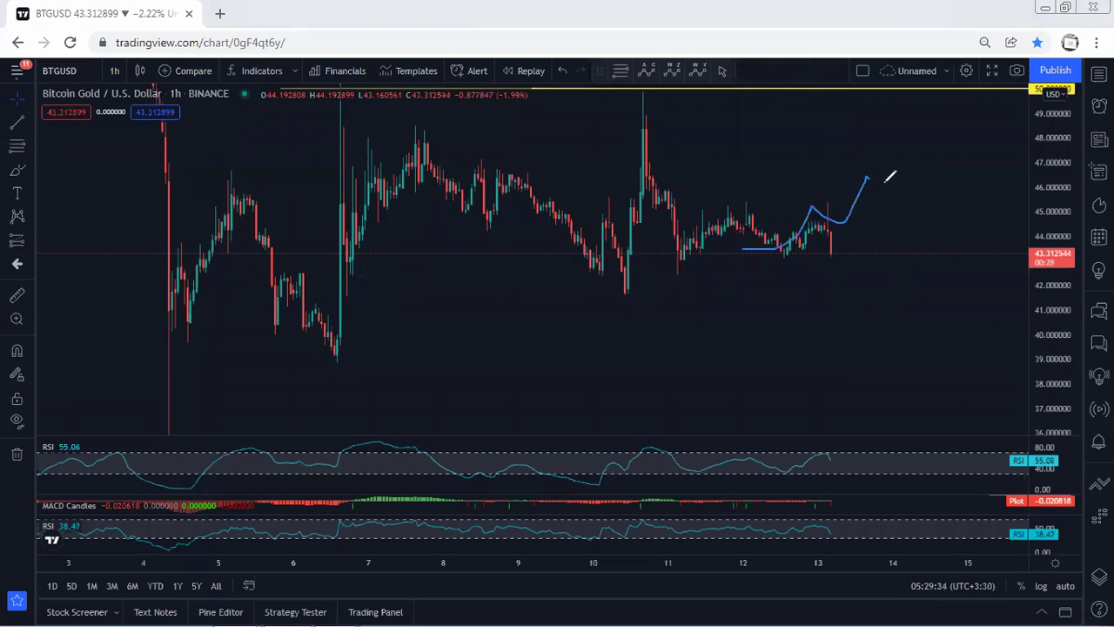
pyautogui.moveTo(887, 174); pyautogui.dragTo(923, 105)
pyautogui.press('Escape')
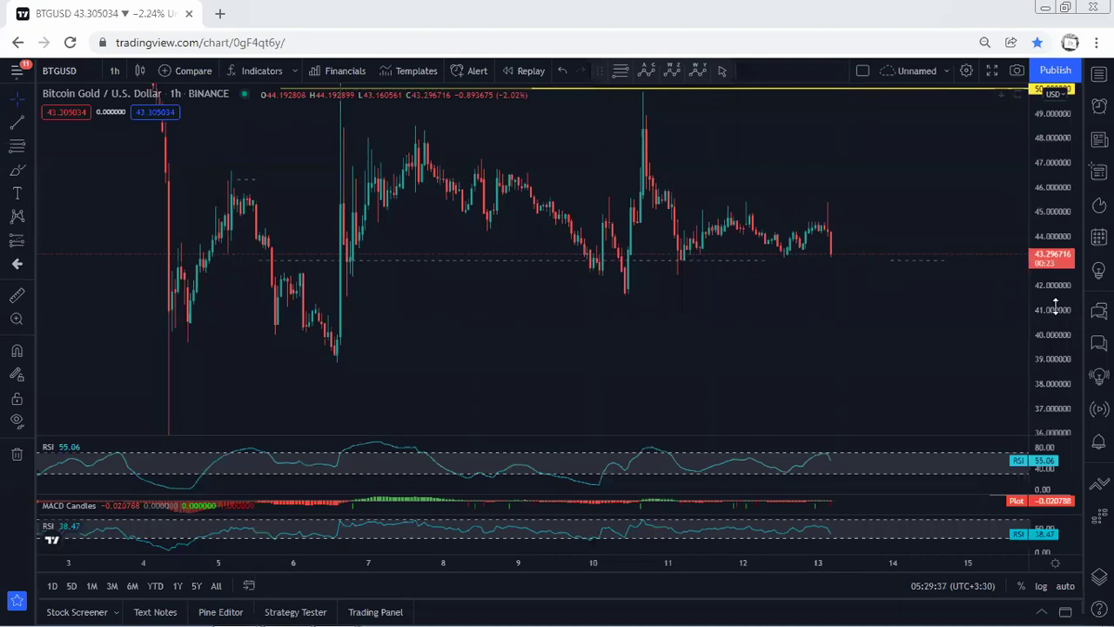
# Step: Sketch a stepped decline with an arrowhead from the latest hourly candle to about 41, then remove it
pyautogui.moveTo(1056, 307); pyautogui.dragTo(1055, 265)
pyautogui.moveTo(779, 310); pyautogui.dragTo(736, 340)
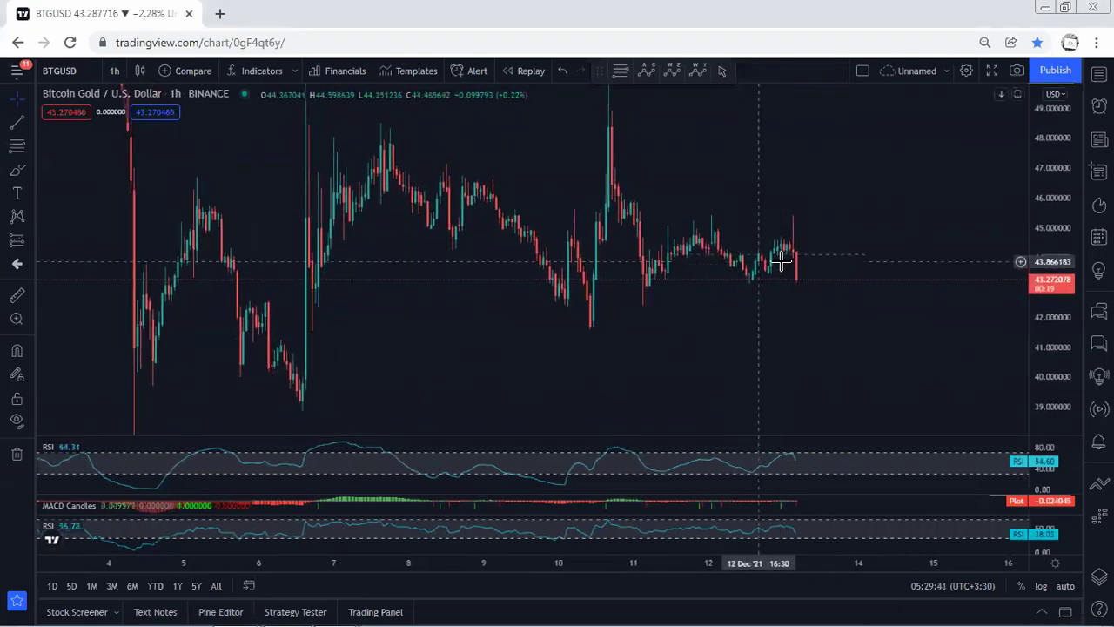
pyautogui.moveTo(795, 251)
pyautogui.mouseDown()
pyautogui.moveTo(798, 292)
pyautogui.moveTo(820, 277)
pyautogui.moveTo(842, 346)
pyautogui.mouseUp()
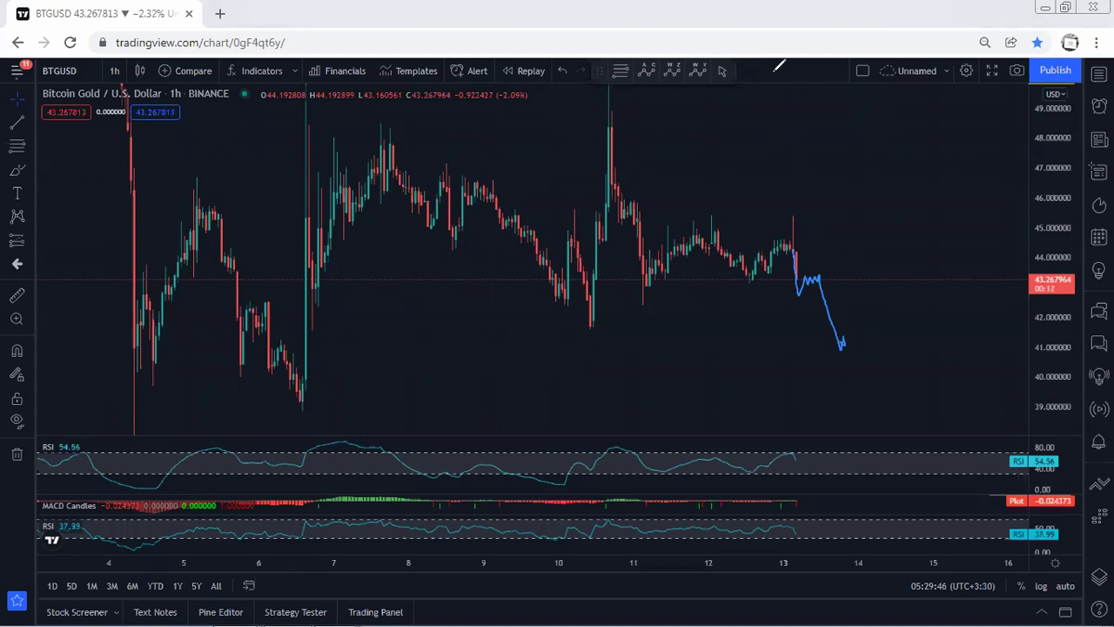
pyautogui.hotkey('ctrl', 'z')
# Step: Sketch a stepped rise from the latest hourly candle to about 48, circle the 12–13 December candles, and clear the sketches
pyautogui.moveTo(798, 289); pyautogui.dragTo(879, 125)
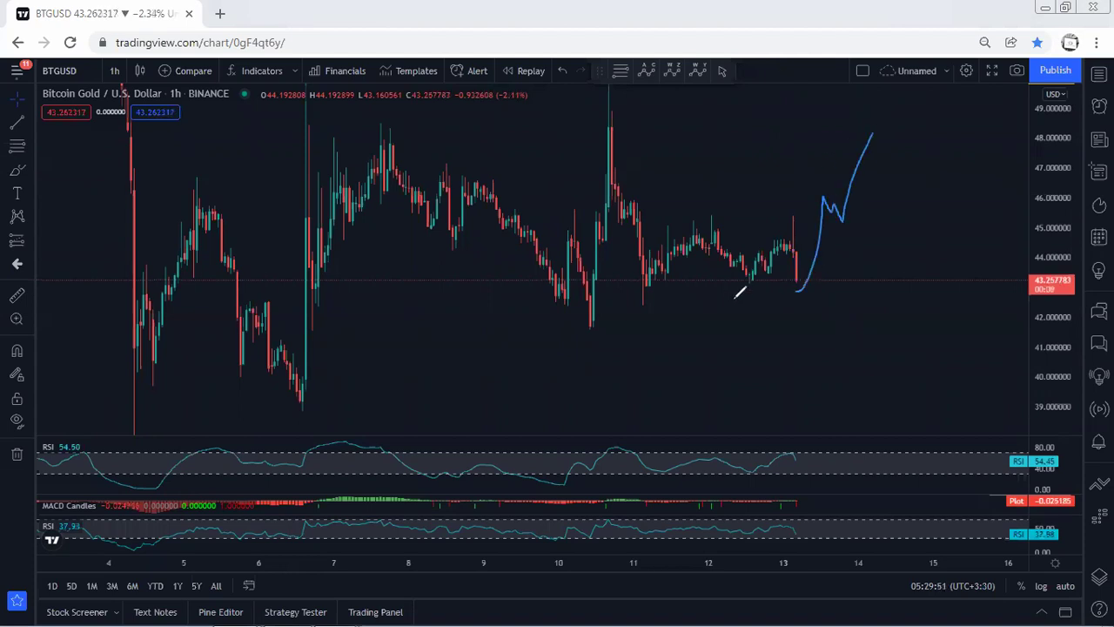
pyautogui.moveTo(747, 277)
pyautogui.mouseDown()
pyautogui.moveTo(836, 212)
pyautogui.moveTo(762, 301)
pyautogui.mouseUp()
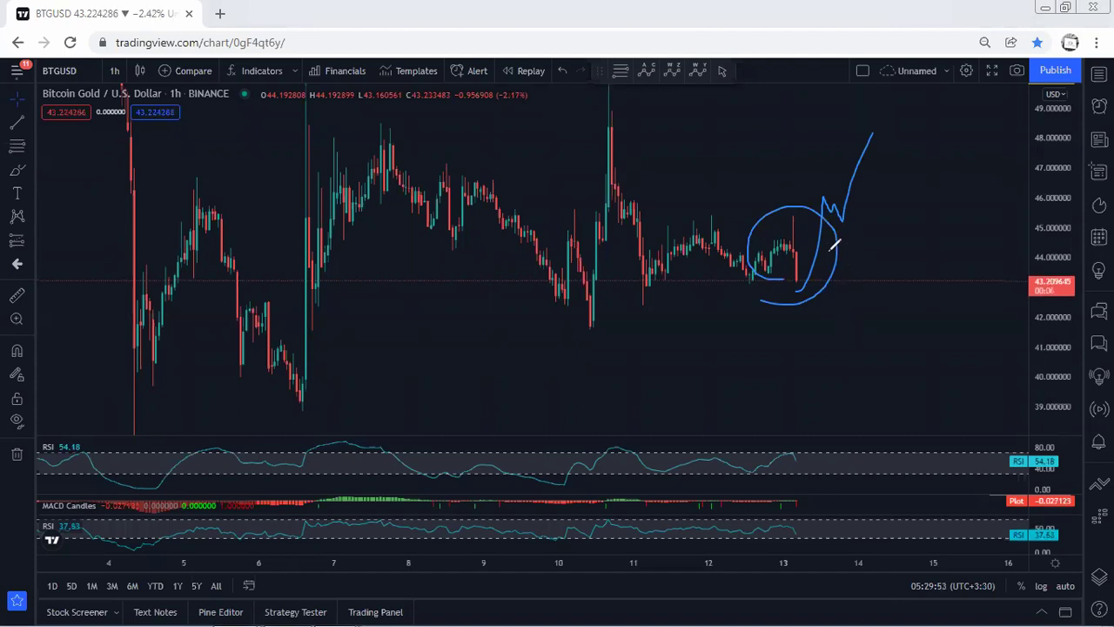
pyautogui.press('Escape')
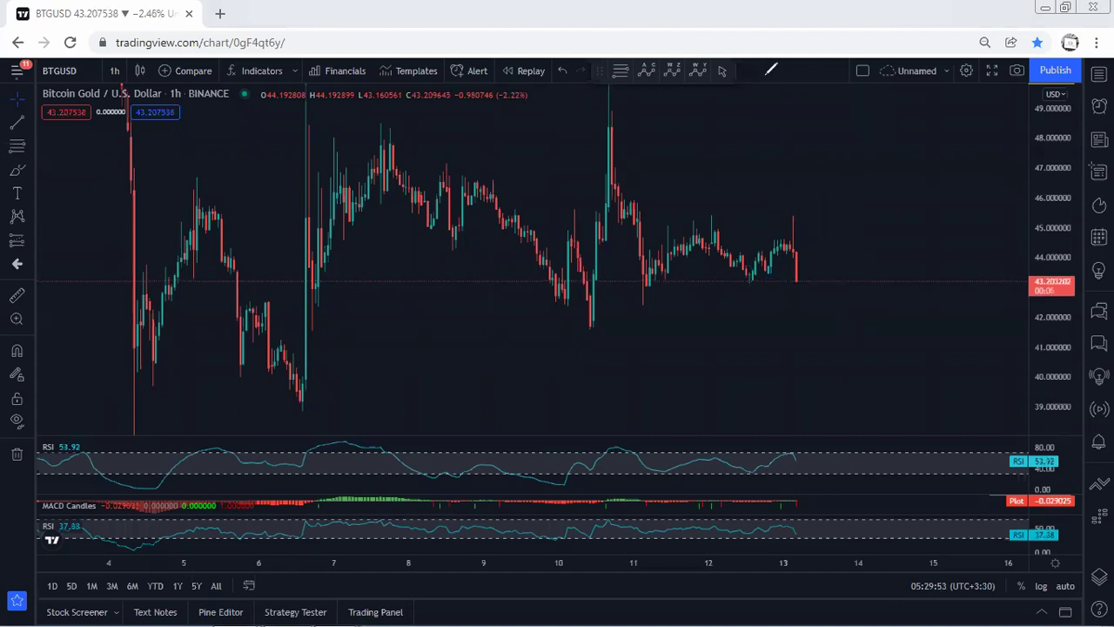